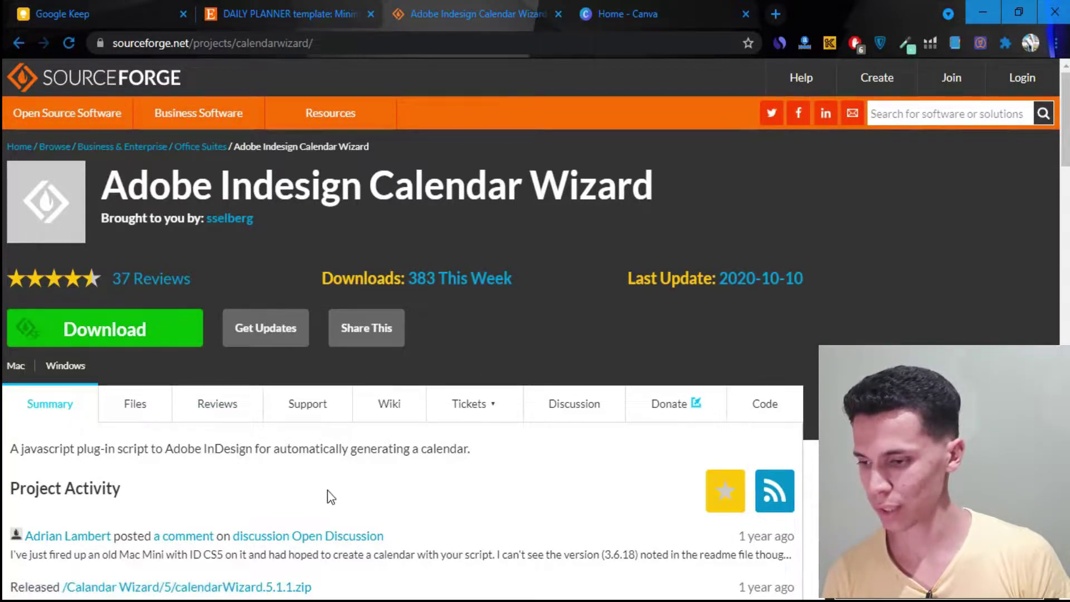
- Show the taskbar thumbnails of the open Scripts Panel and calendarWizard folder windows
click(288, 600)
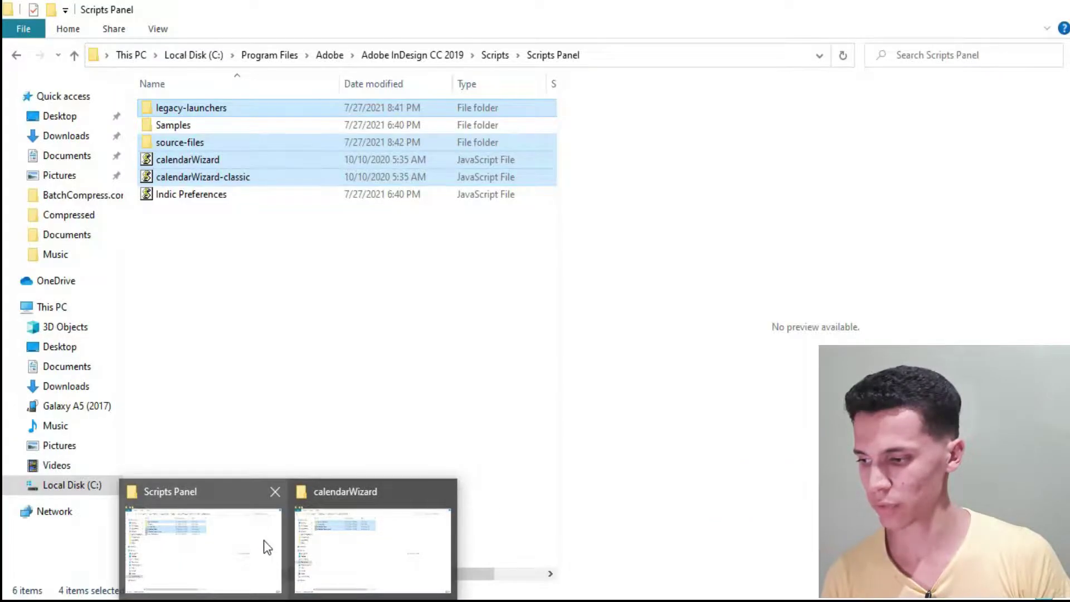
- Select and copy all four calendarWizard files in their folder window
click(372, 546)
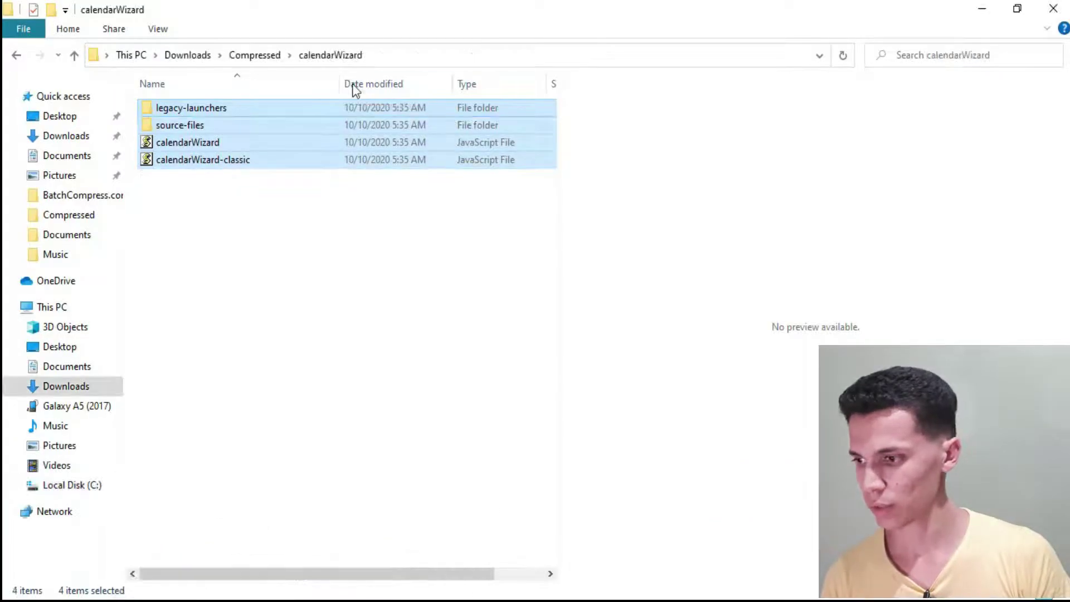
click(224, 210)
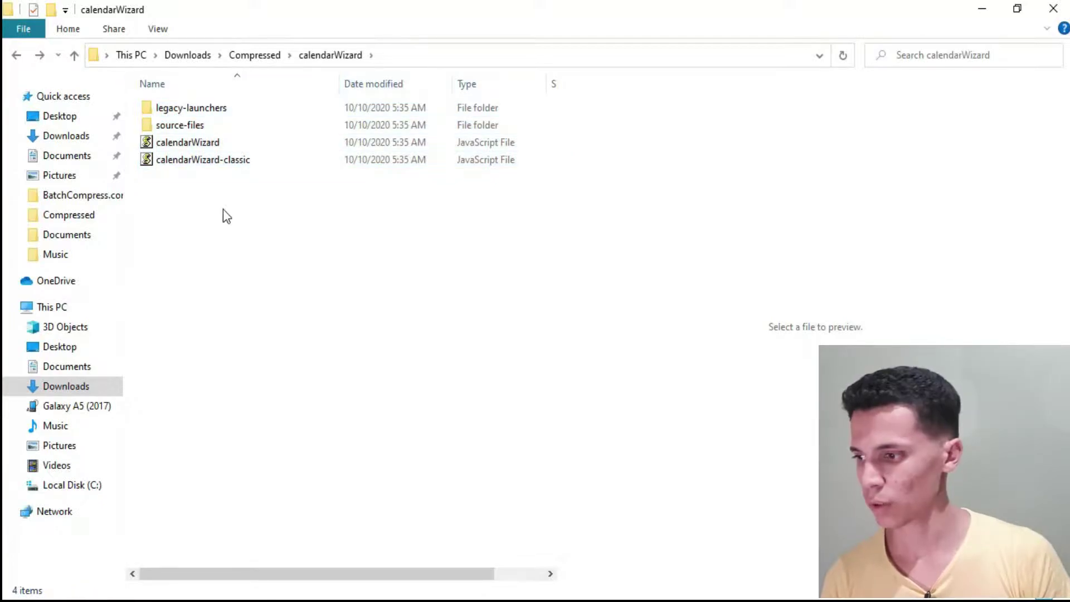
drag(223, 204, 215, 91)
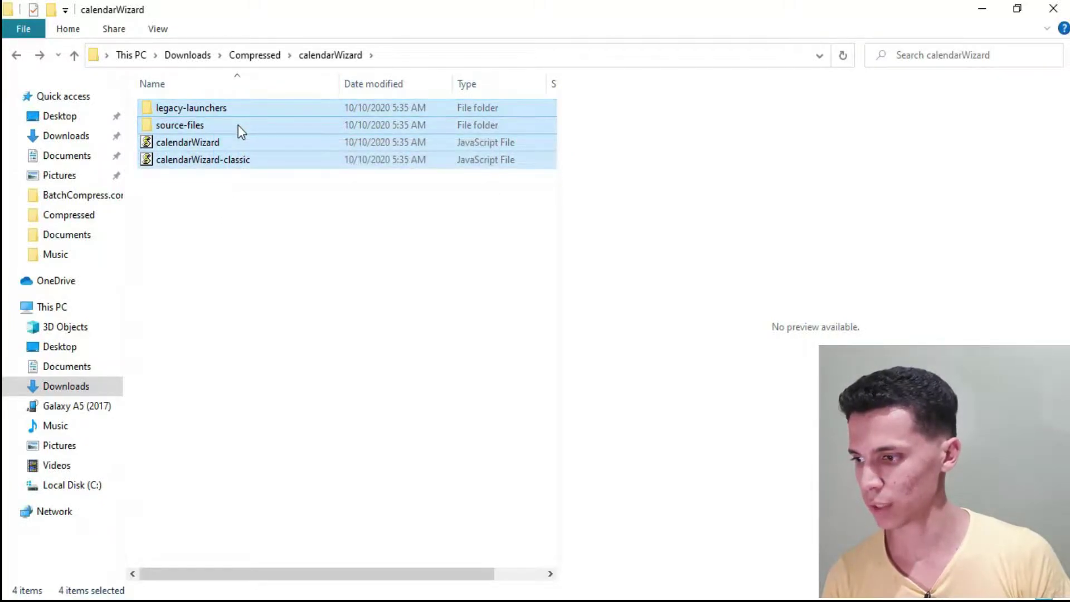
key(Return)
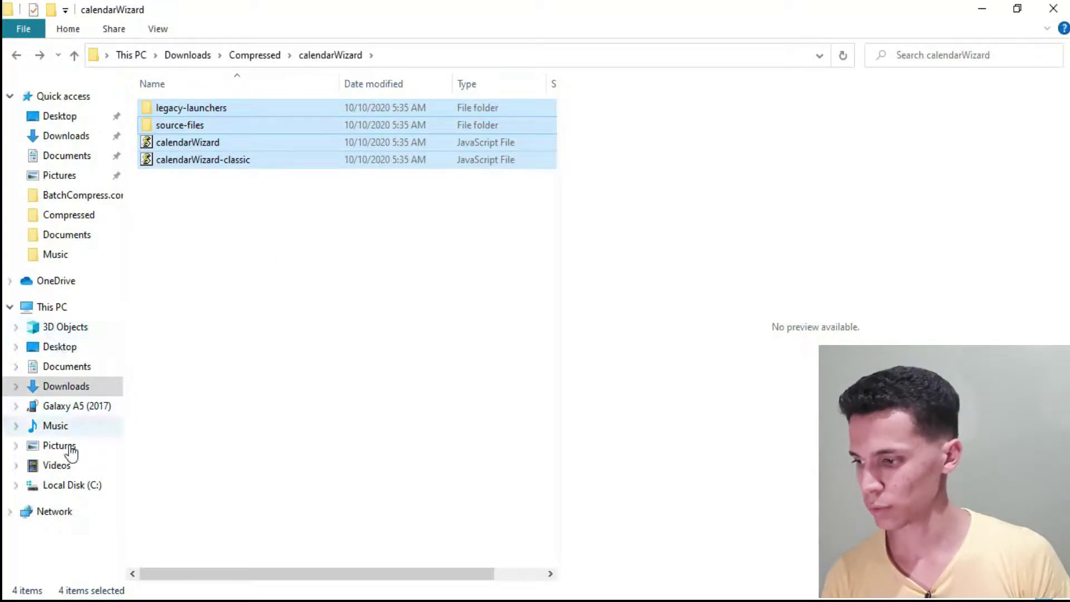
- Paste them into C:\Program Files\Adobe\Adobe InDesign CC 2019\Scripts\Scripts Panel and close Explorer
click(56, 485)
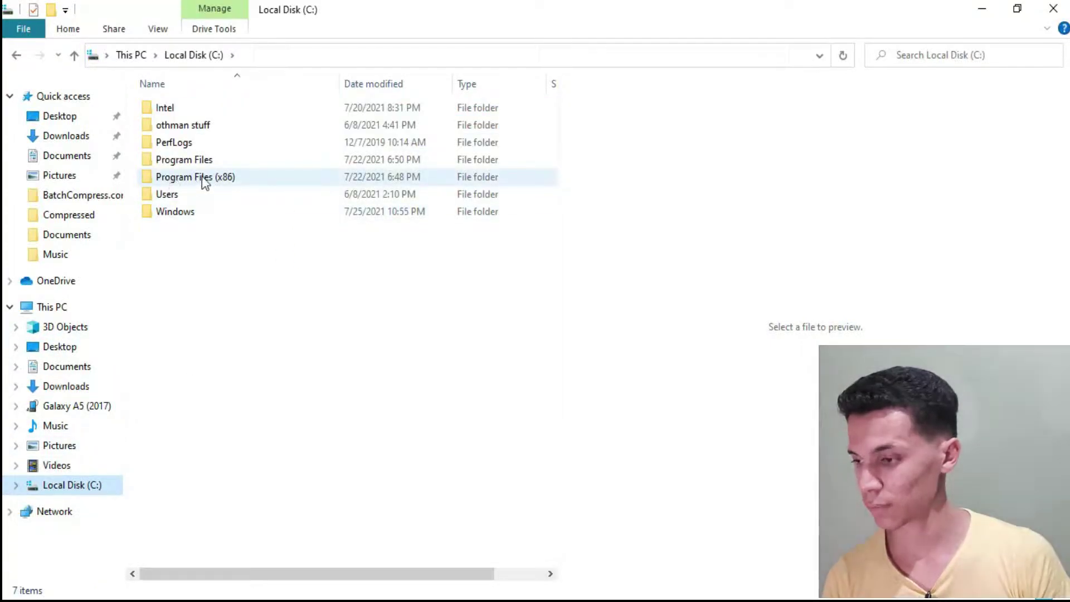
click(173, 159)
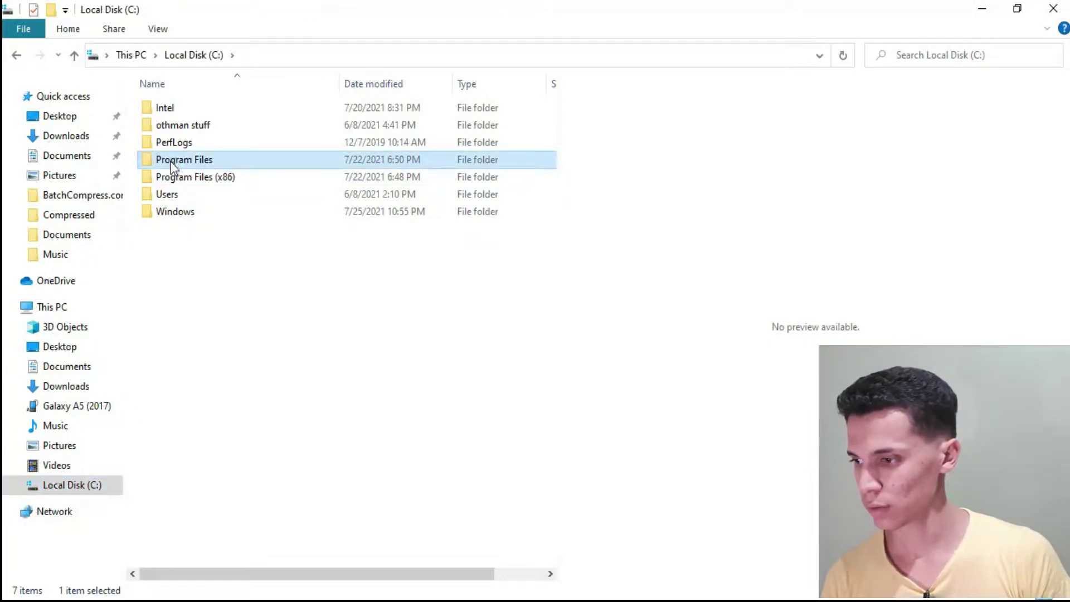
double_click(170, 159)
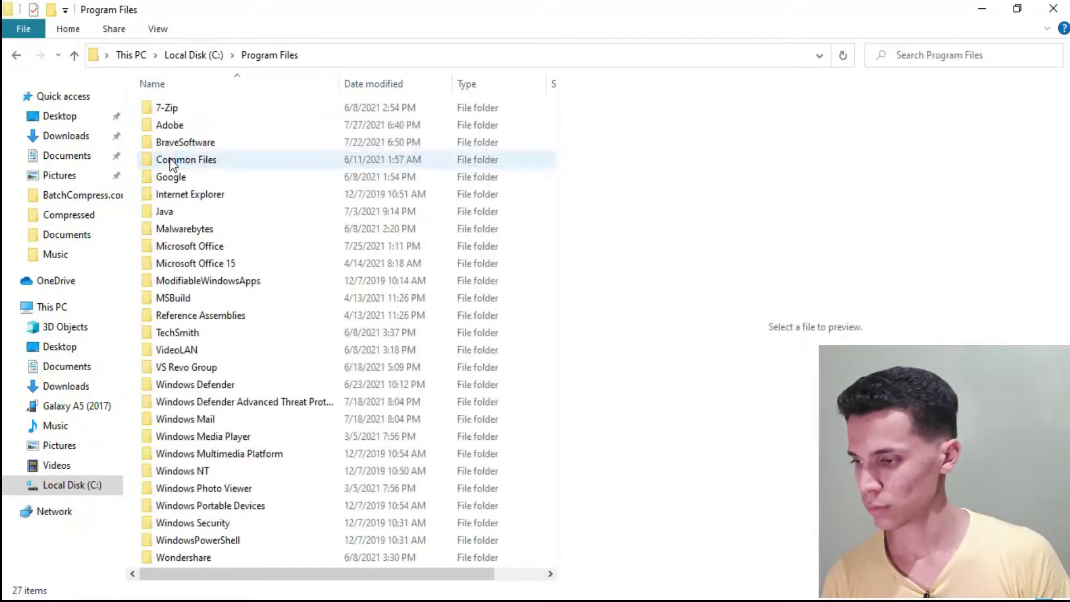
double_click(211, 126)
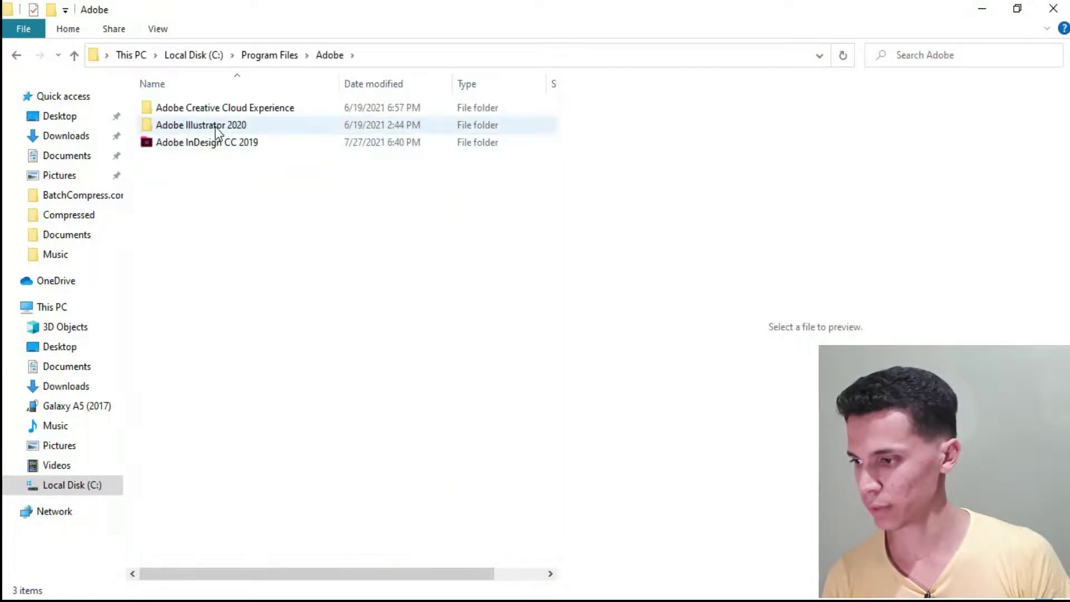
double_click(177, 146)
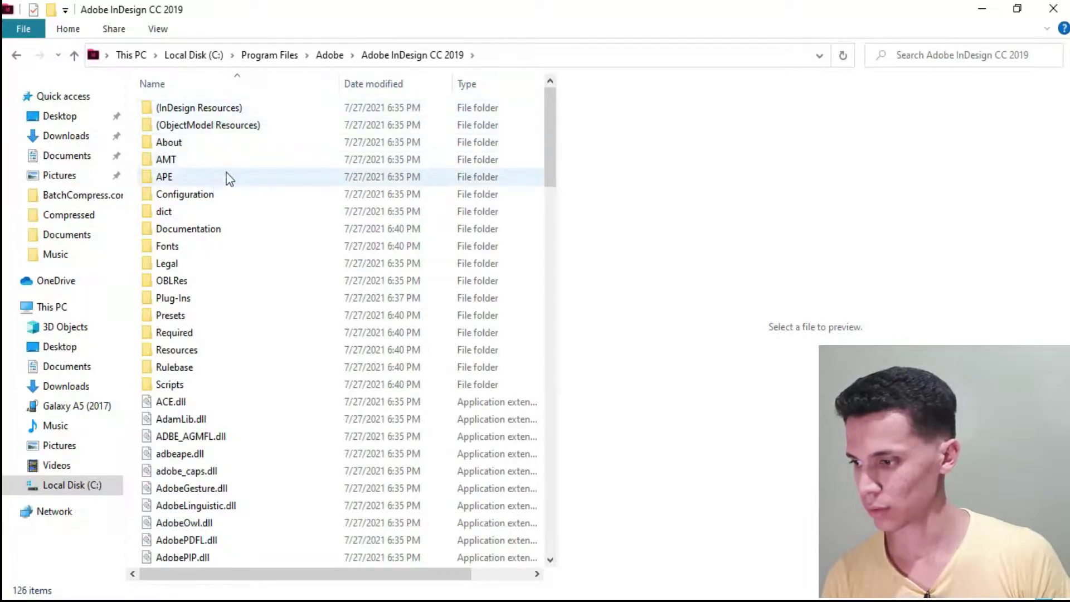
click(210, 384)
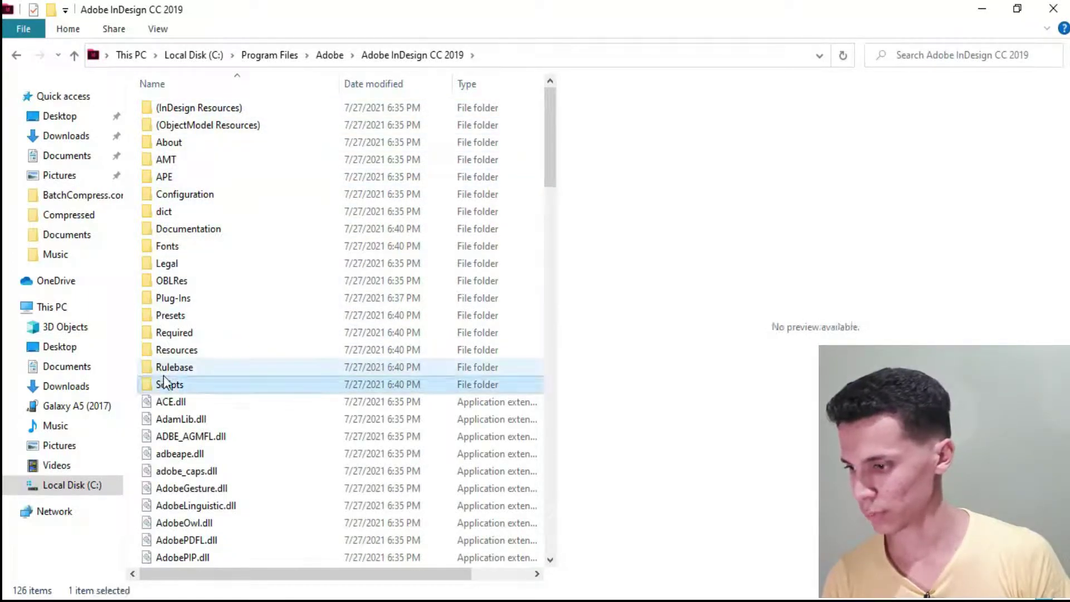
double_click(198, 387)
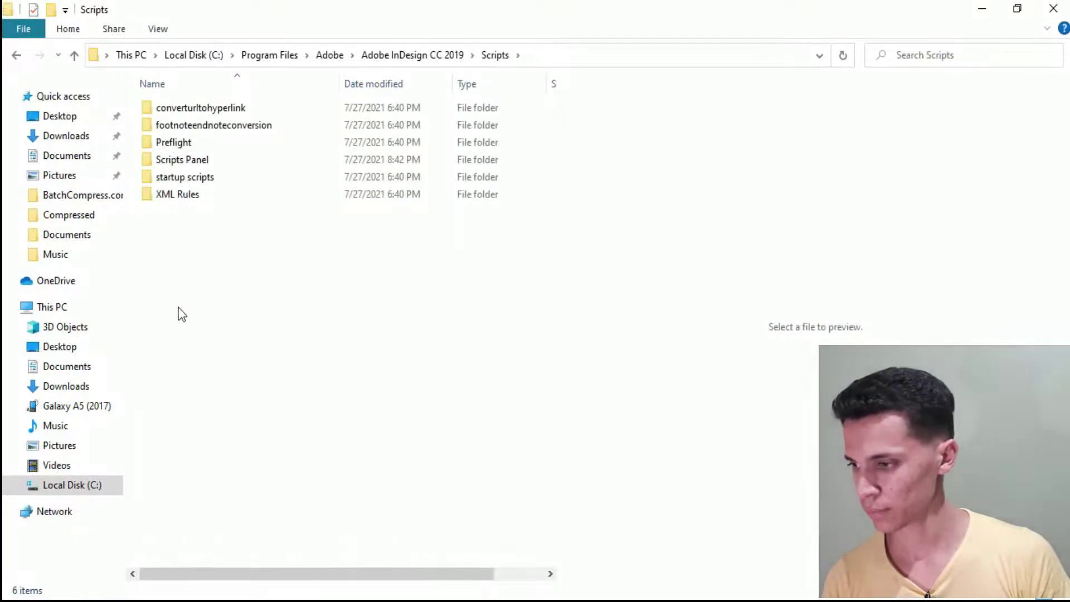
double_click(276, 167)
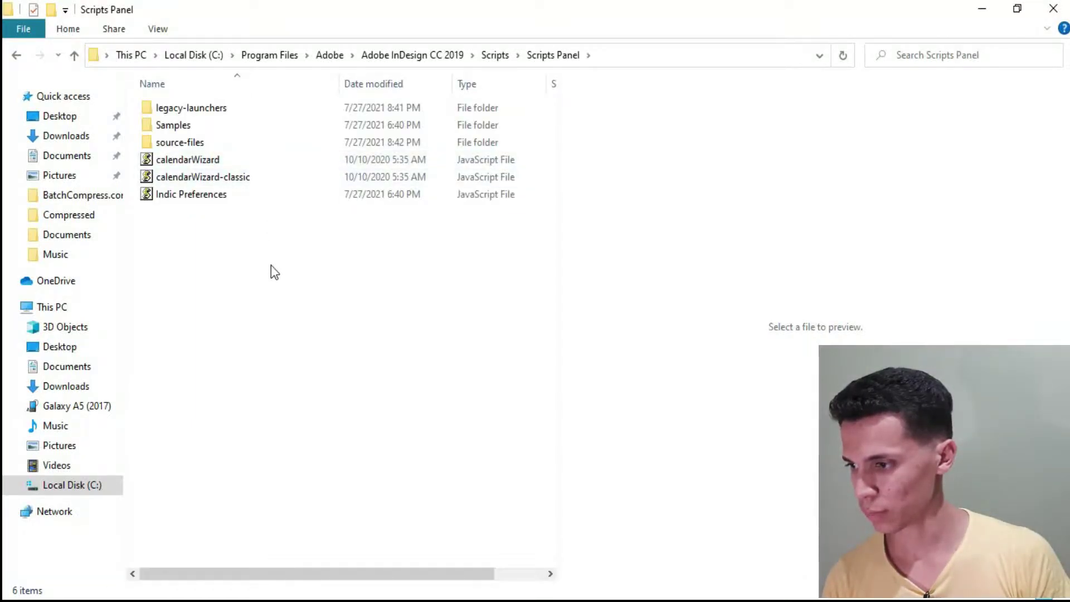
right_click(271, 265)
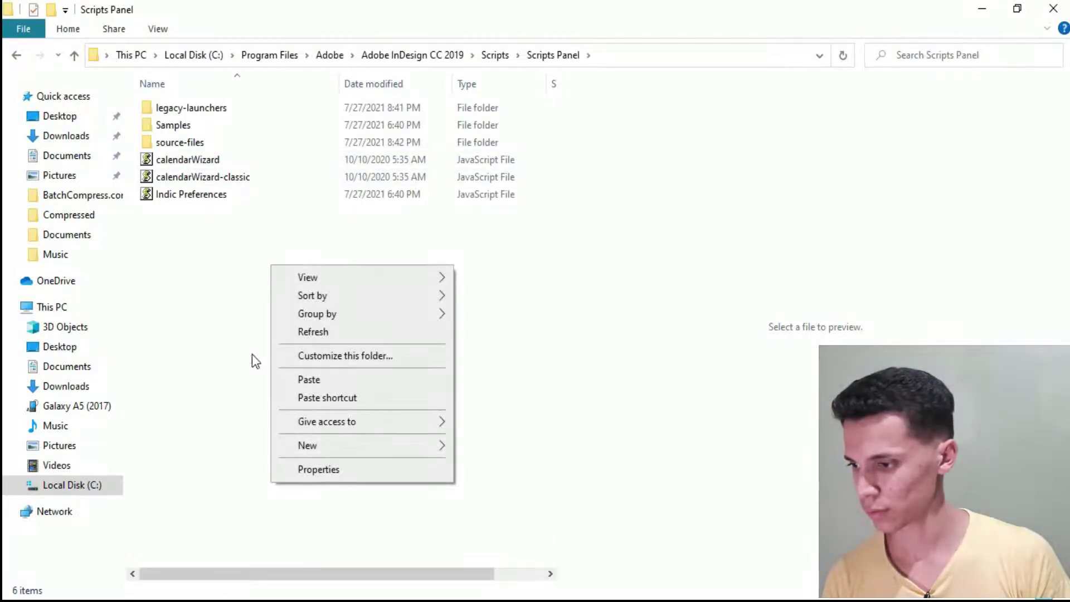
click(225, 305)
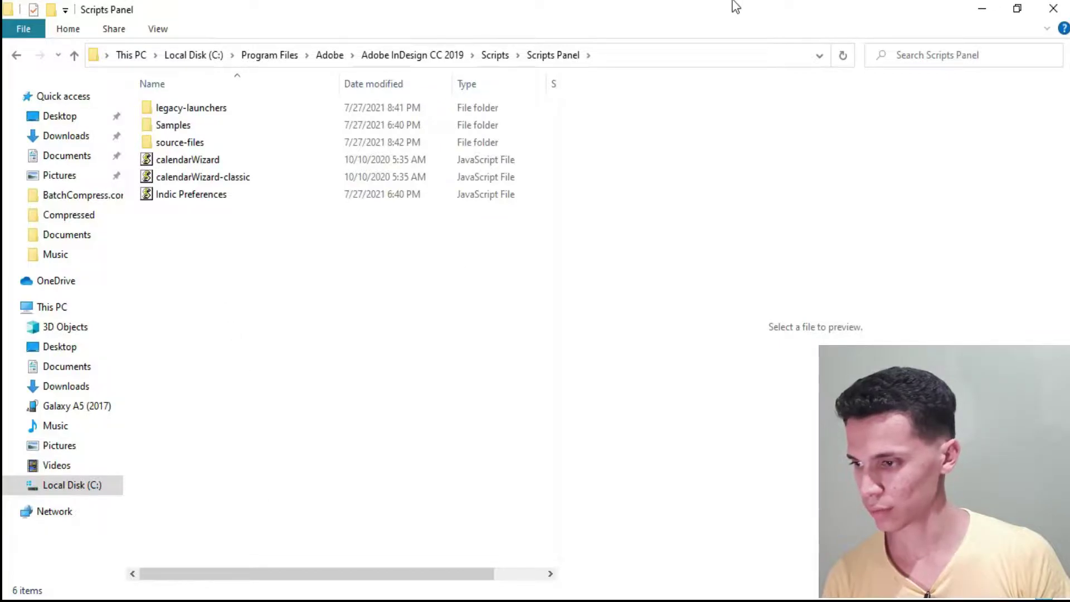
click(1044, 8)
key(alt+Tab)
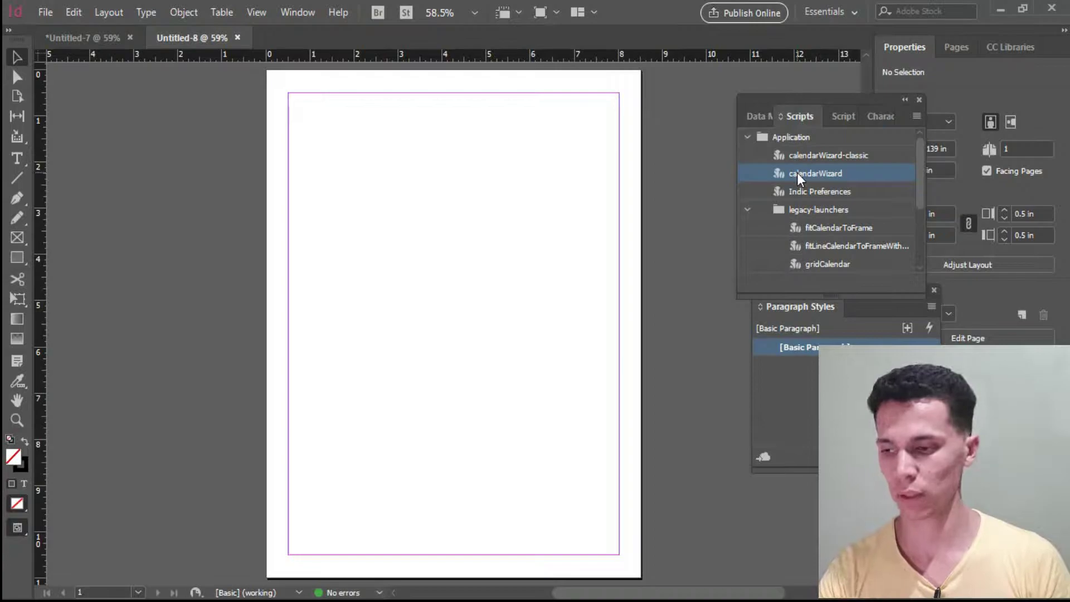
- Run calendarWizard and set the range from January 2022 to December 2022, keeping English
double_click(798, 177)
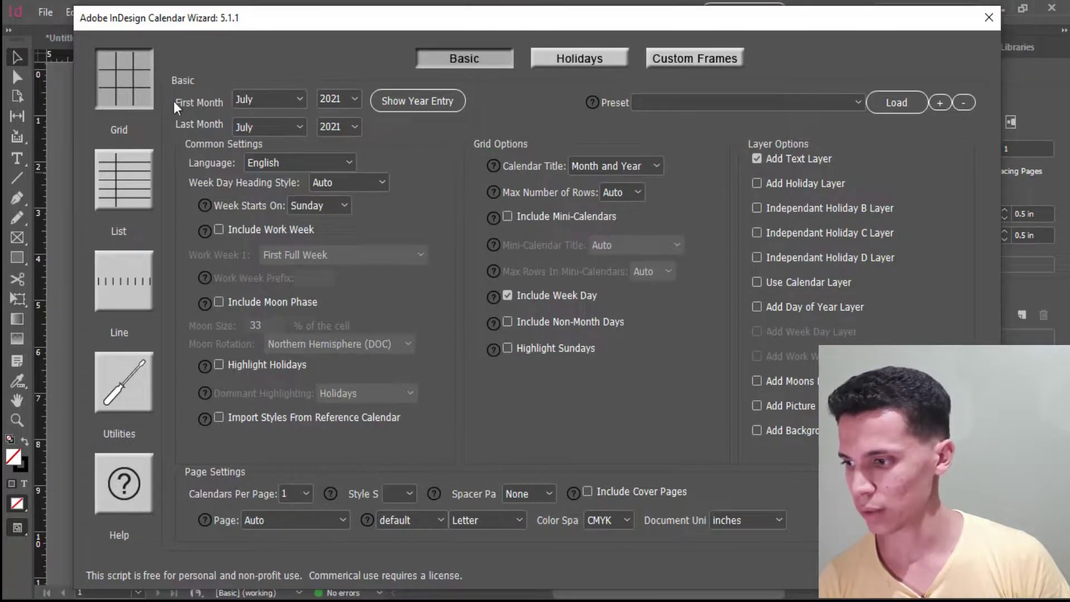
click(290, 108)
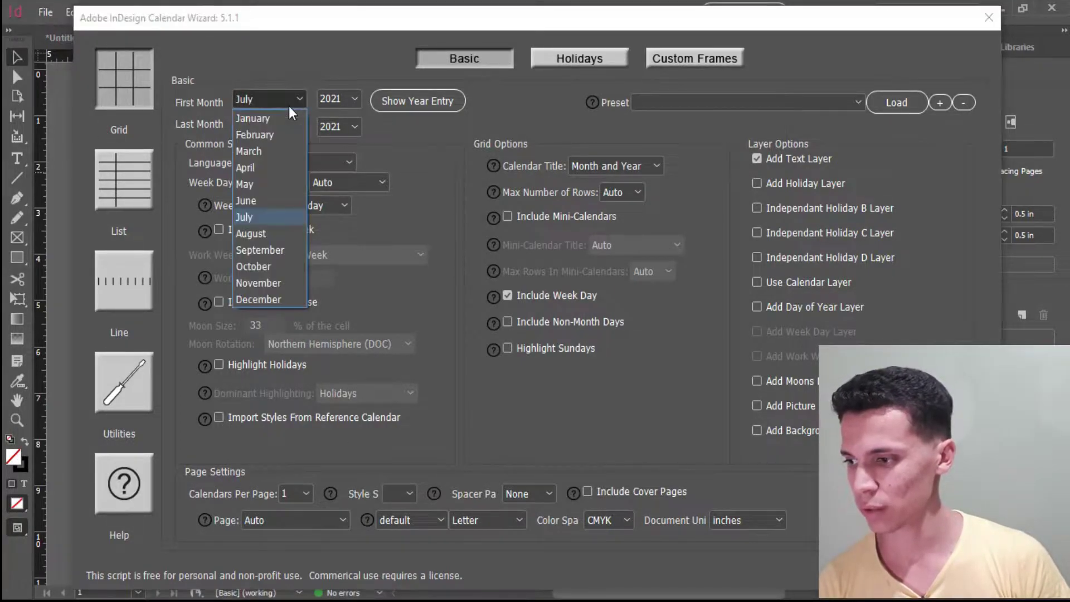
key(Escape)
click(252, 127)
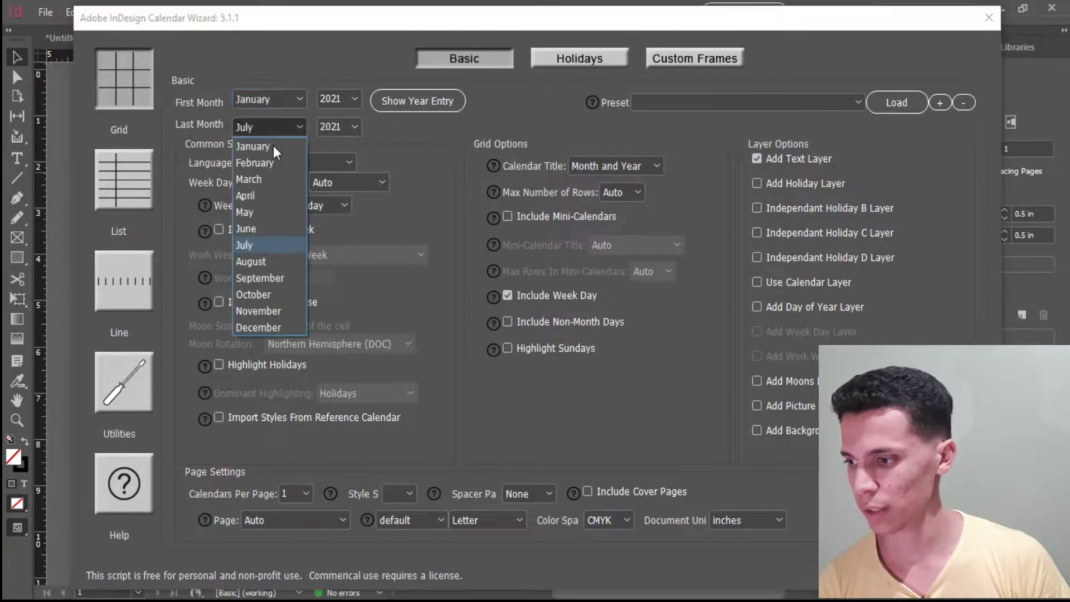
click(257, 328)
click(339, 99)
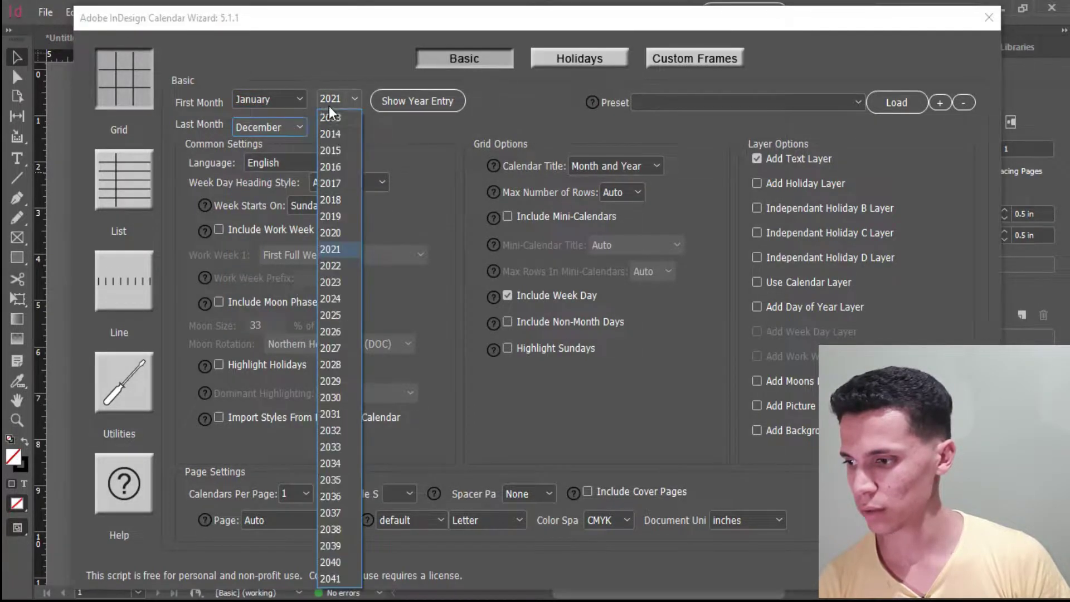
click(337, 279)
click(337, 127)
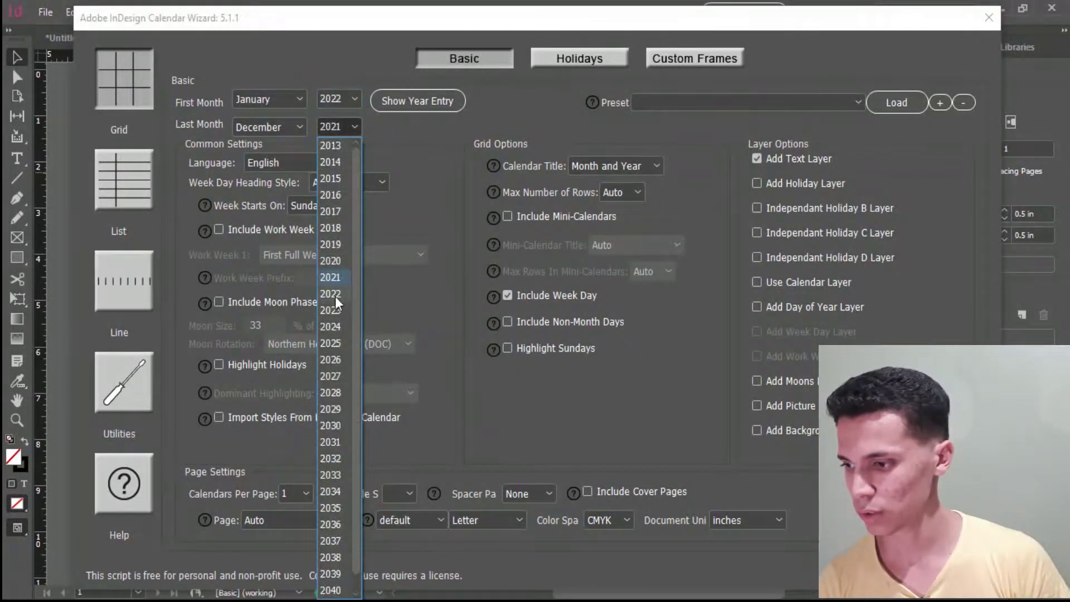
click(337, 278)
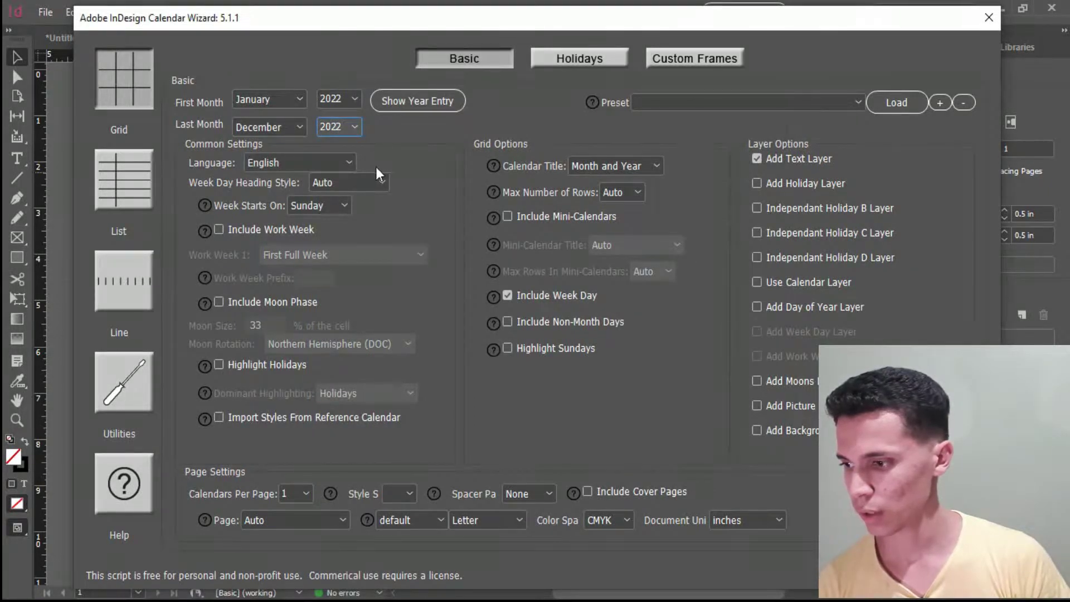
click(294, 166)
click(438, 208)
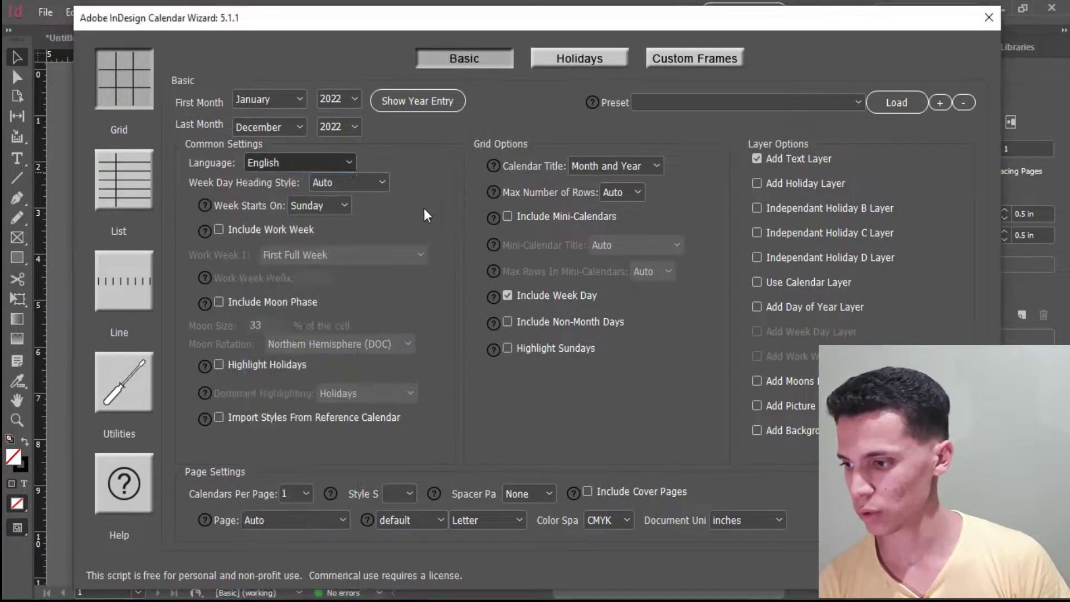
- Set the week day headings to the Short: S style
click(373, 185)
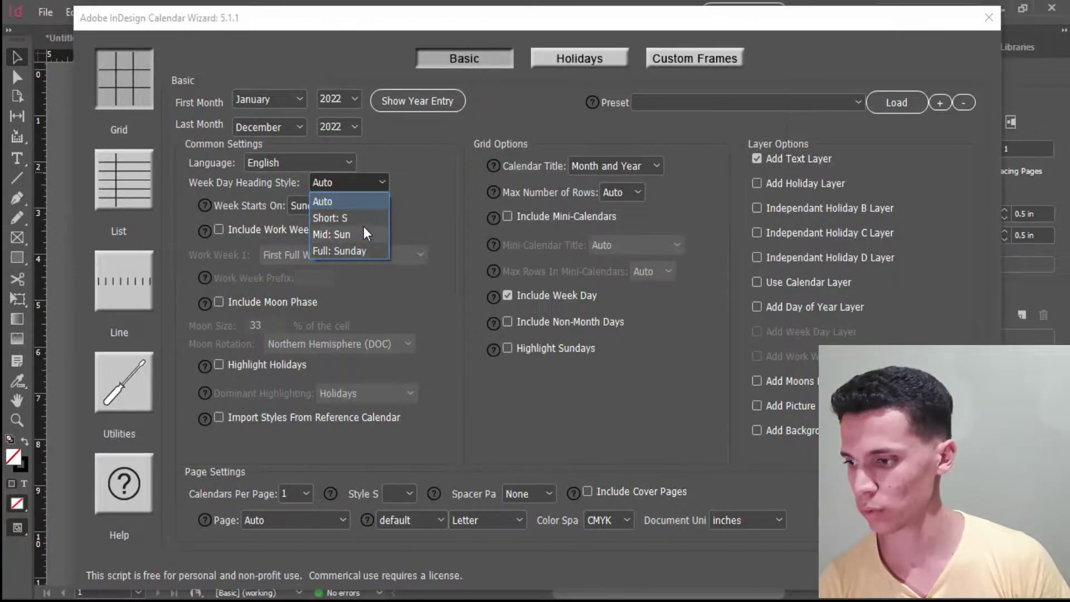
click(360, 202)
click(360, 187)
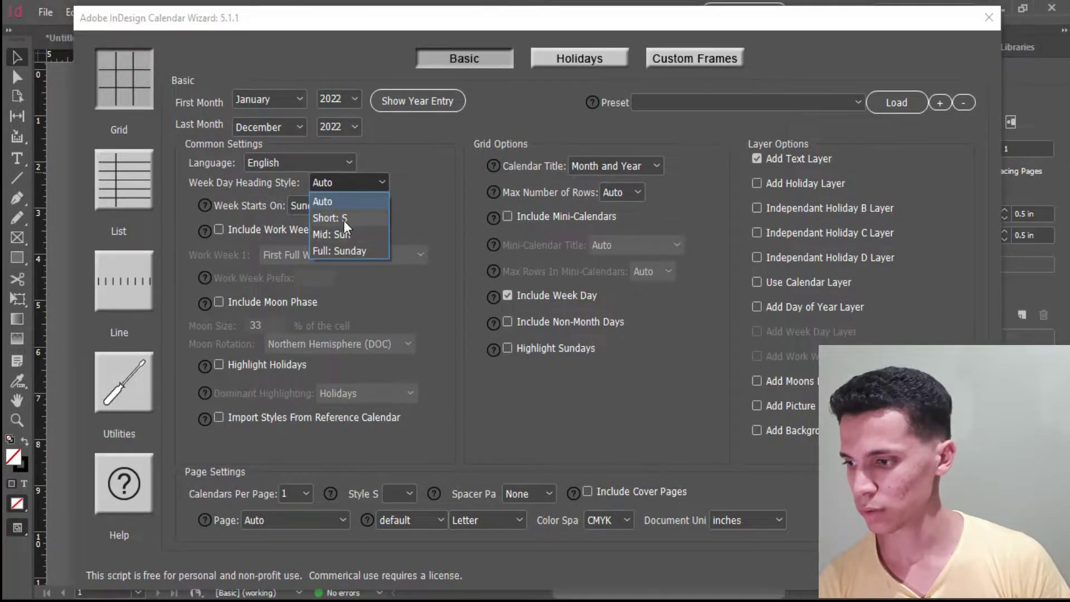
click(346, 217)
scroll(295, 213, up, 1)
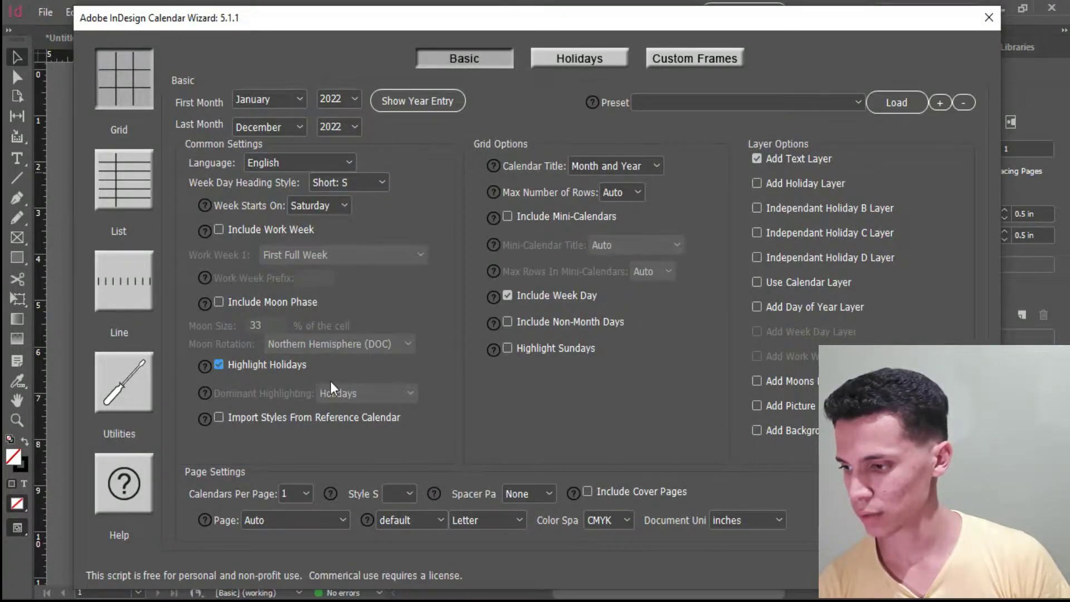
- Output to a new portrait Letter document with spacer None, and move the wizard aside
click(314, 526)
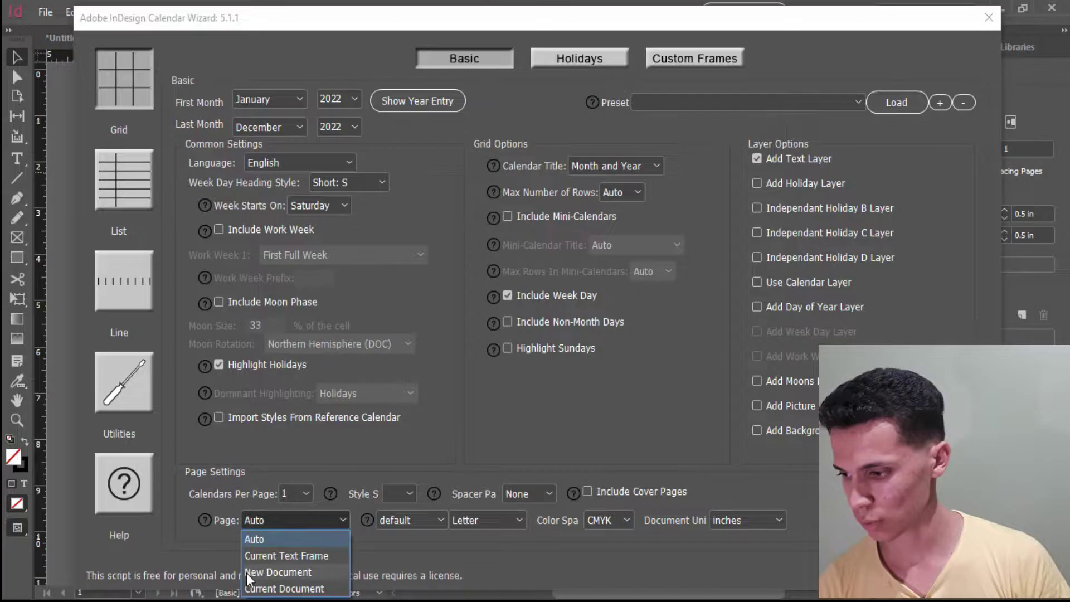
key(Escape)
click(412, 521)
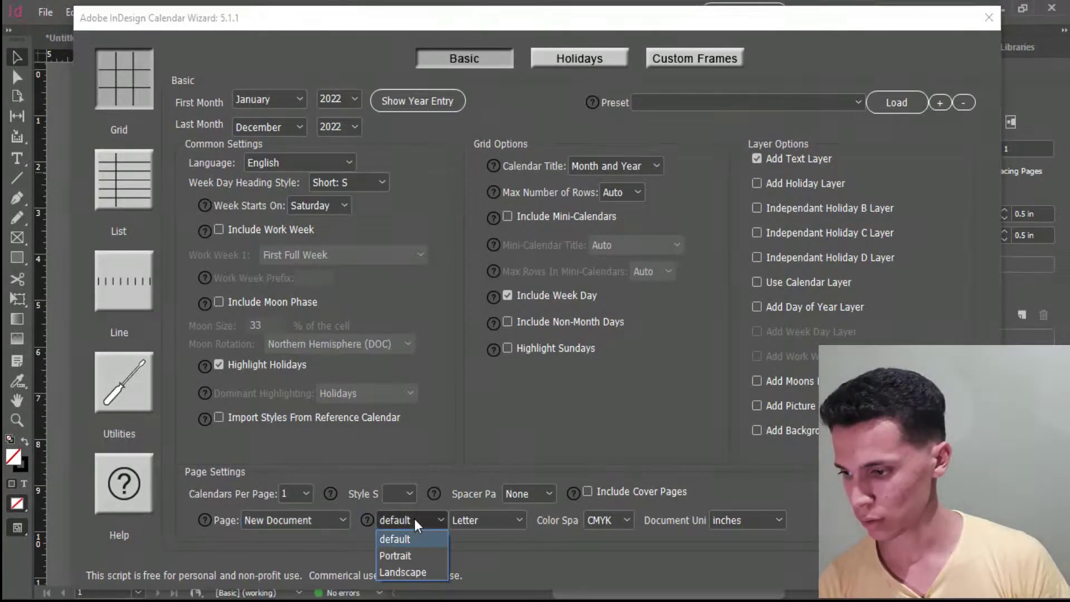
click(395, 556)
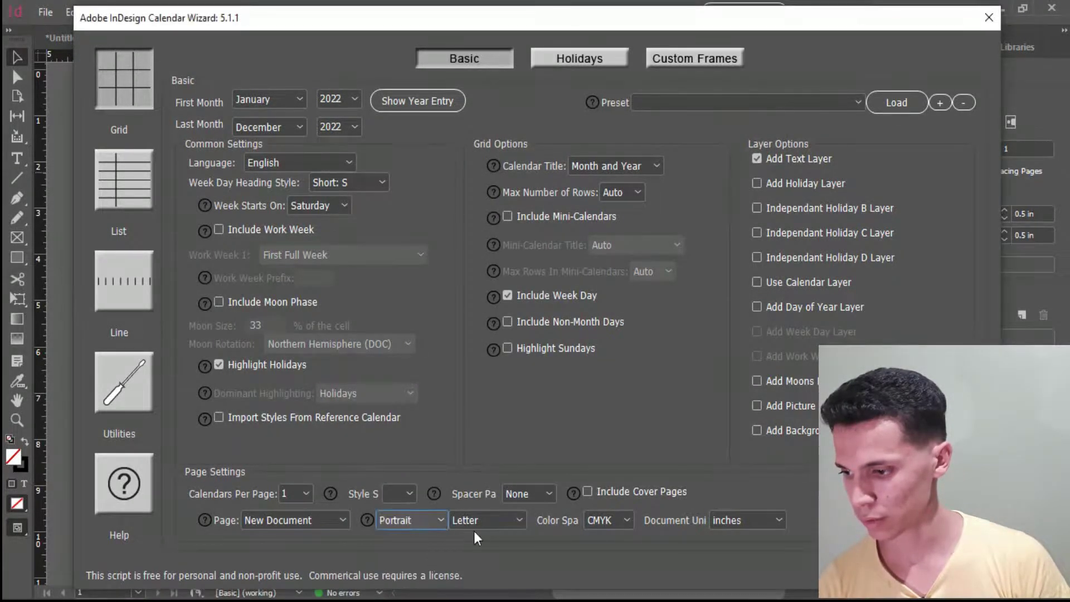
click(488, 520)
key(Escape)
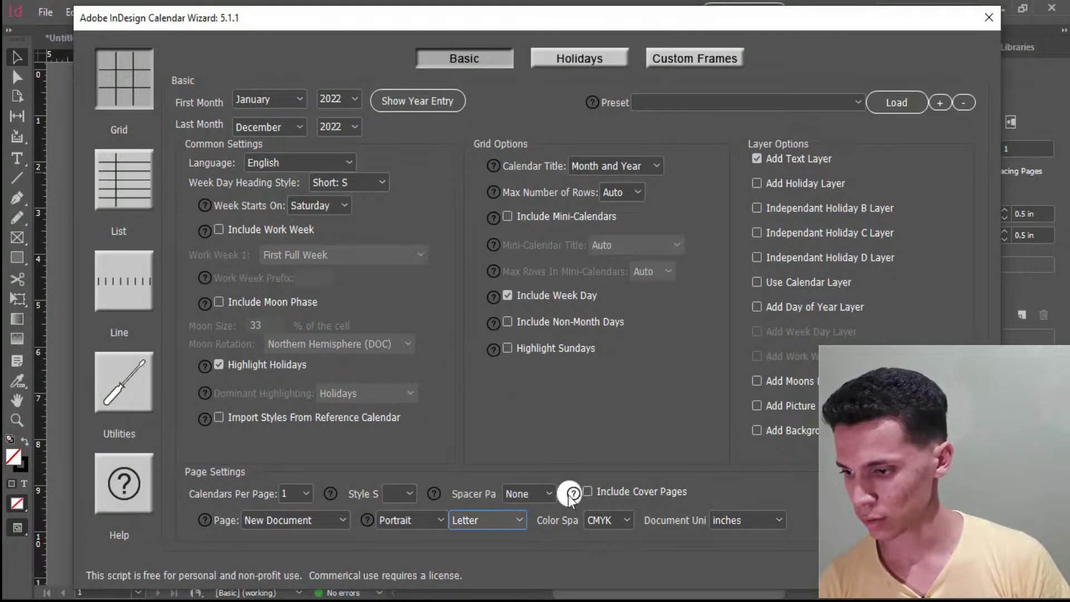
click(529, 494)
click(556, 392)
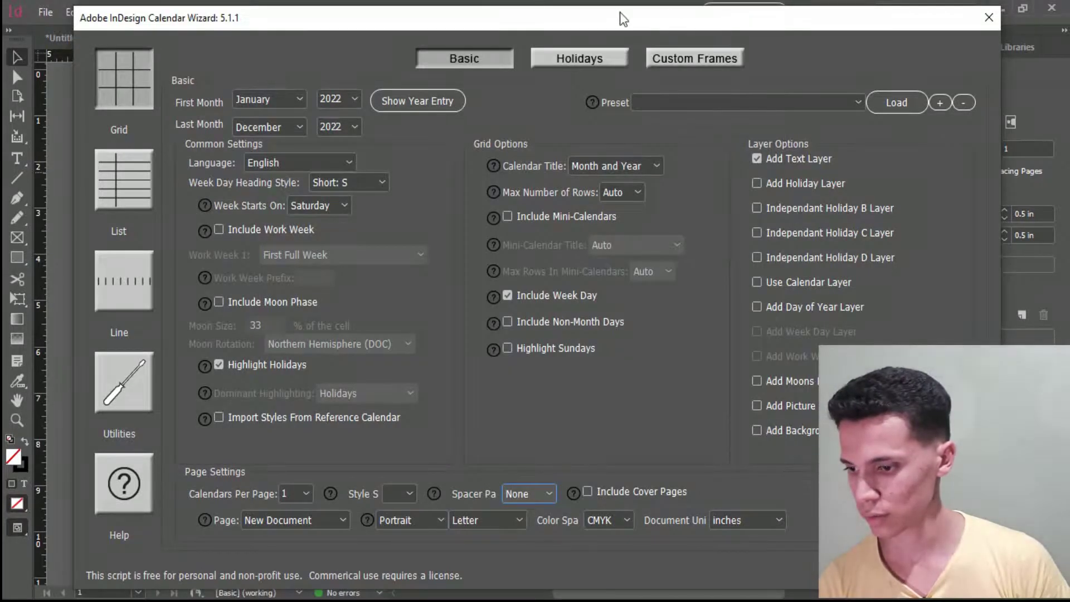
drag(653, 17, 595, 12)
- Generate the 2022 calendar, scroll through its monthly pages, and rerun calendarWizard
click(755, 571)
scroll(509, 443, up, 5)
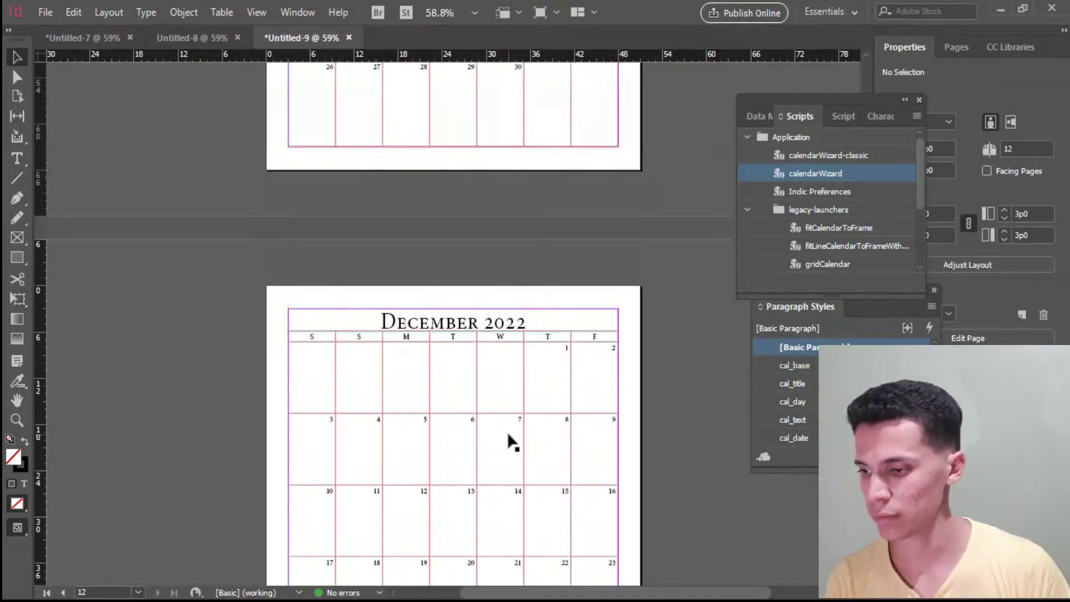
scroll(446, 382, up, 3)
scroll(446, 382, up, 15)
scroll(441, 375, up, 6)
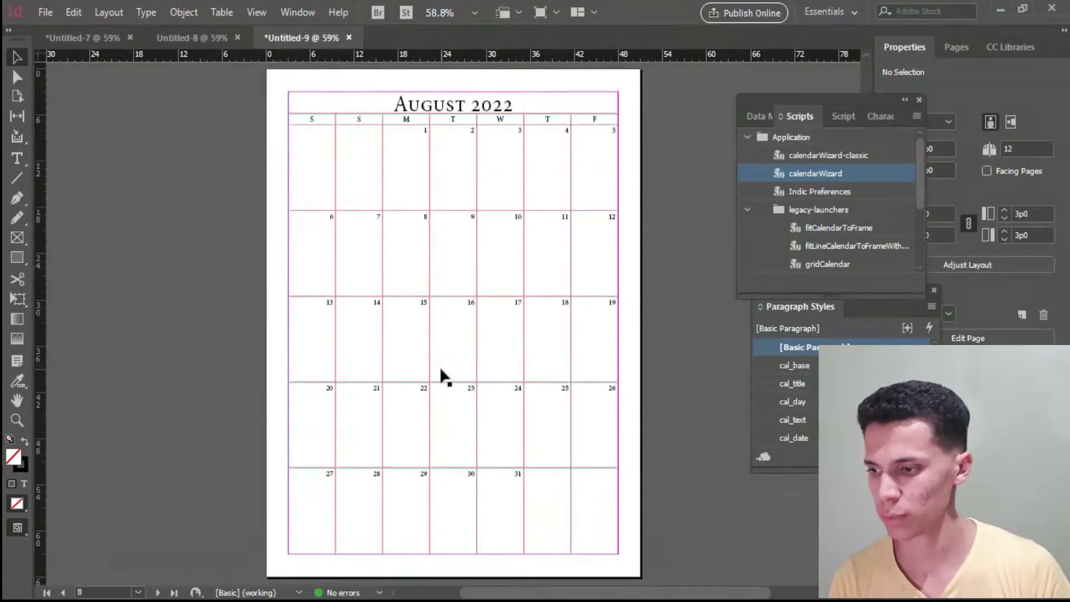
scroll(442, 375, down, 15)
scroll(442, 374, down, 14)
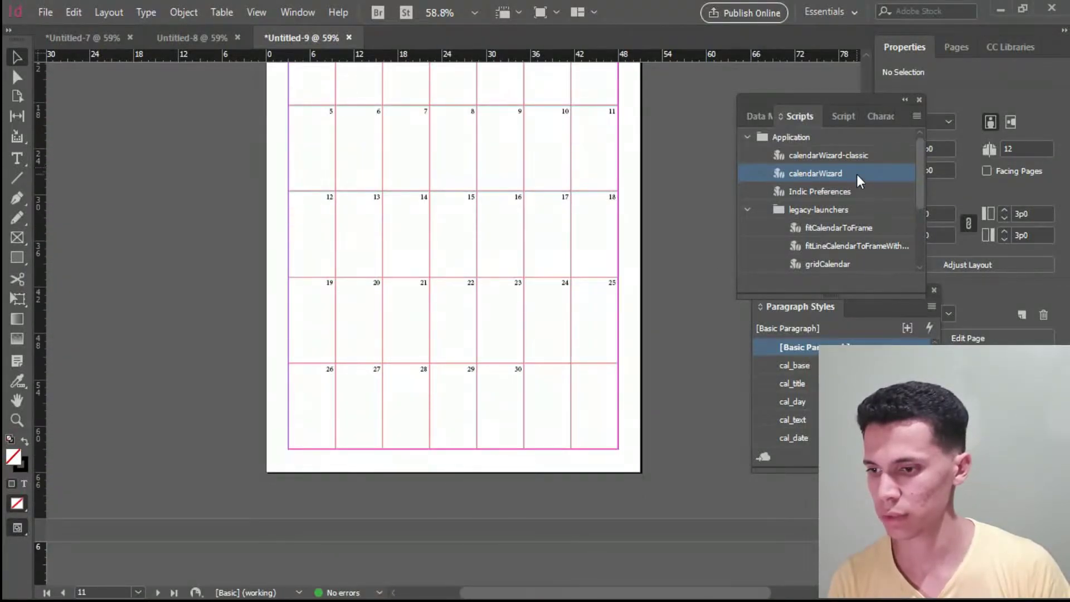
double_click(855, 178)
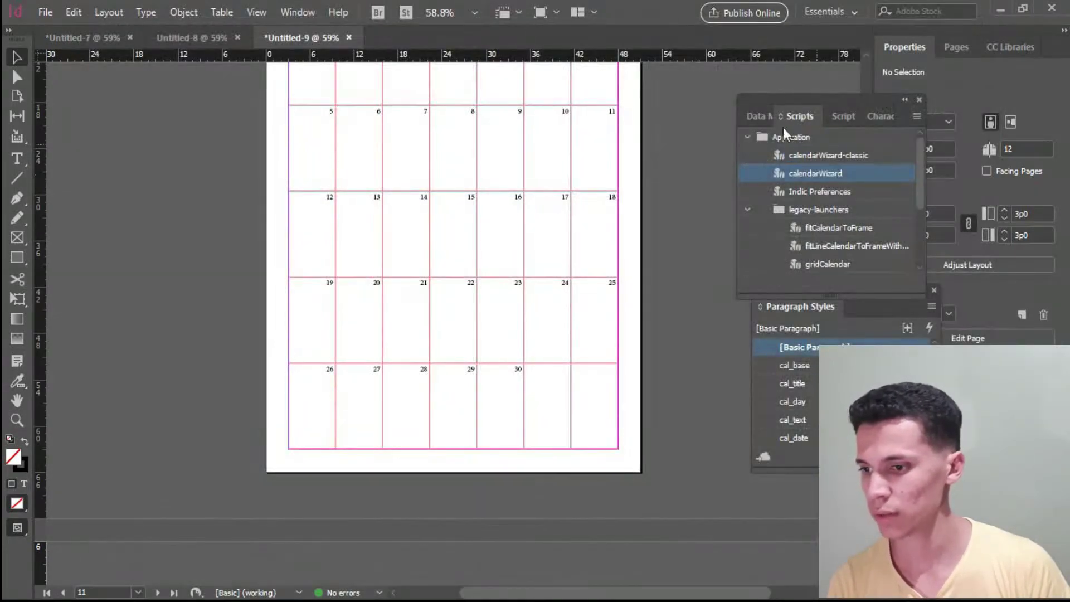
click(291, 12)
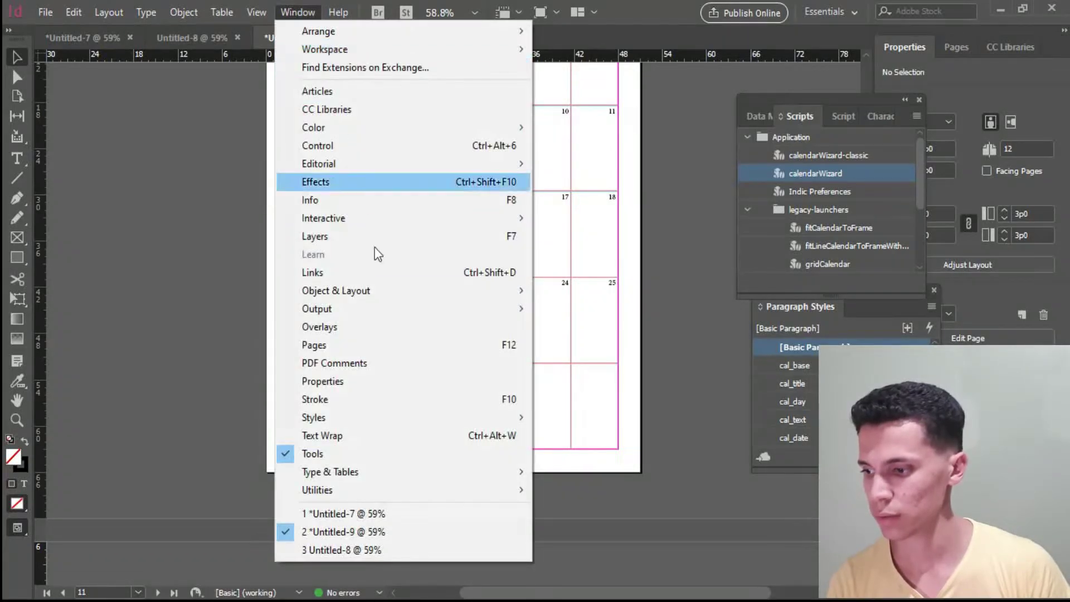
mouse_move(370, 485)
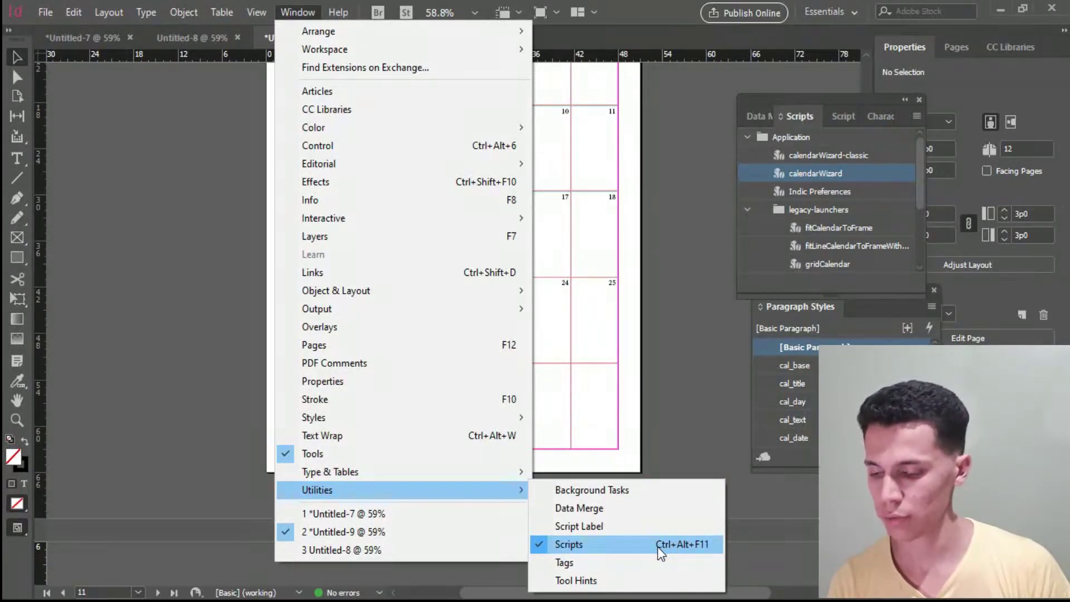
click(546, 364)
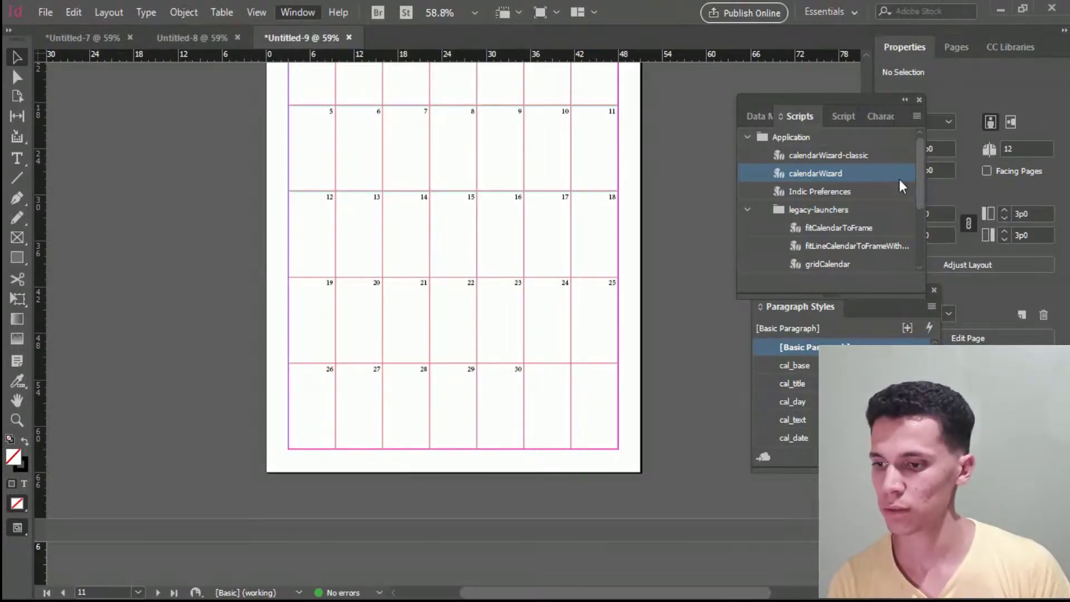
scroll(630, 241, up, 2)
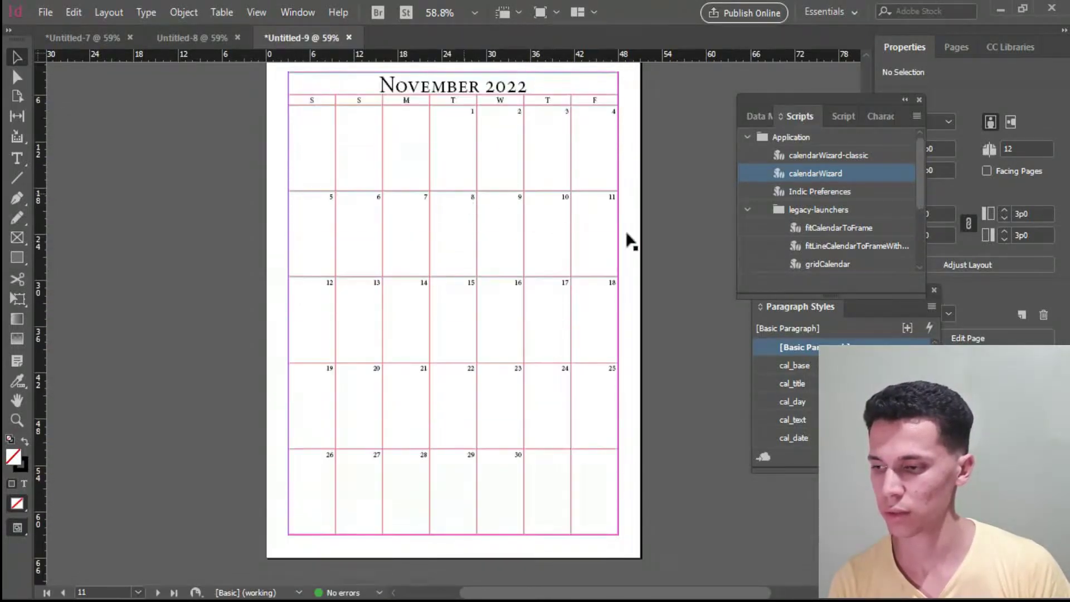
- Relaunch the wizard and switch the layout to list, with one calendar per page
double_click(853, 174)
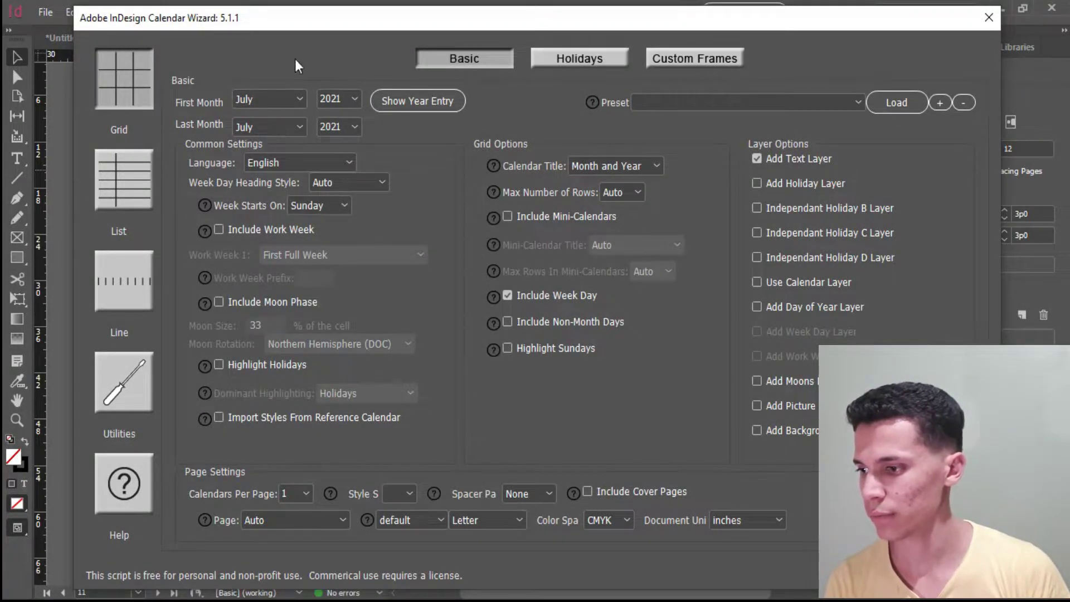
drag(329, 27, 333, 38)
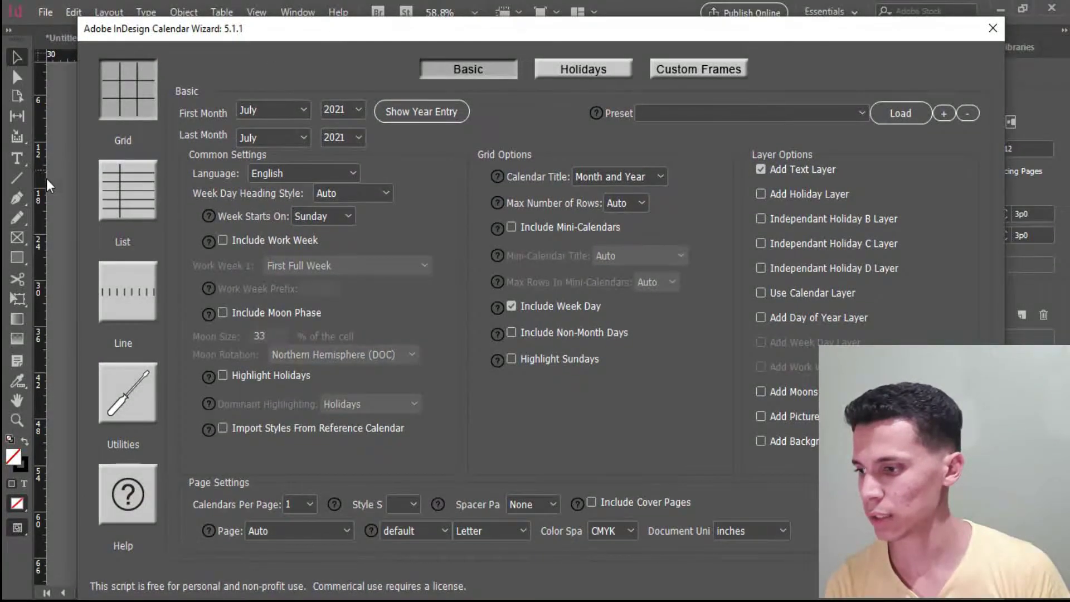
click(115, 201)
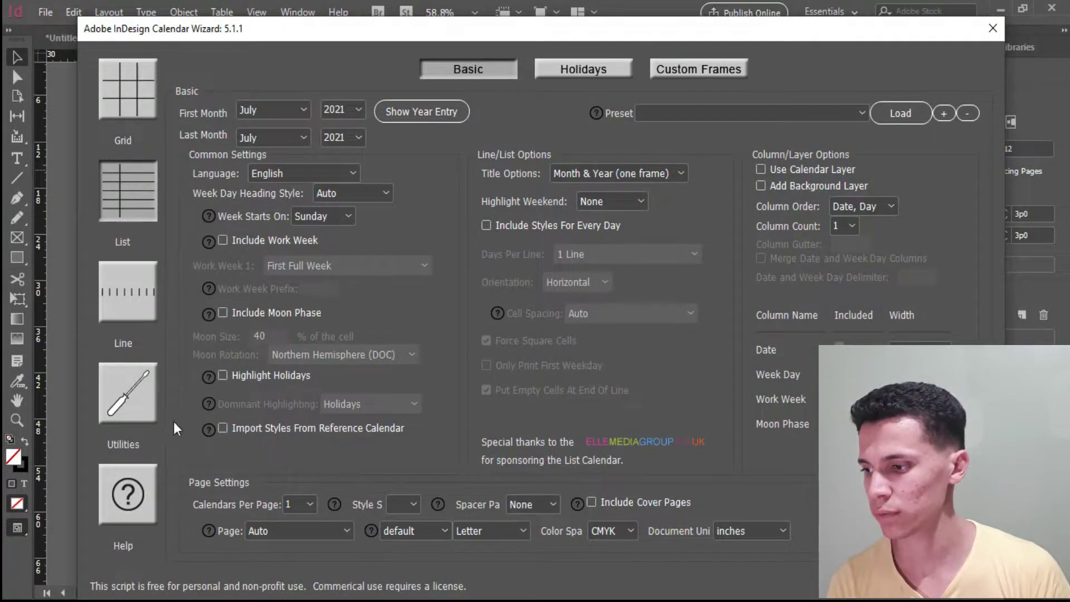
click(301, 505)
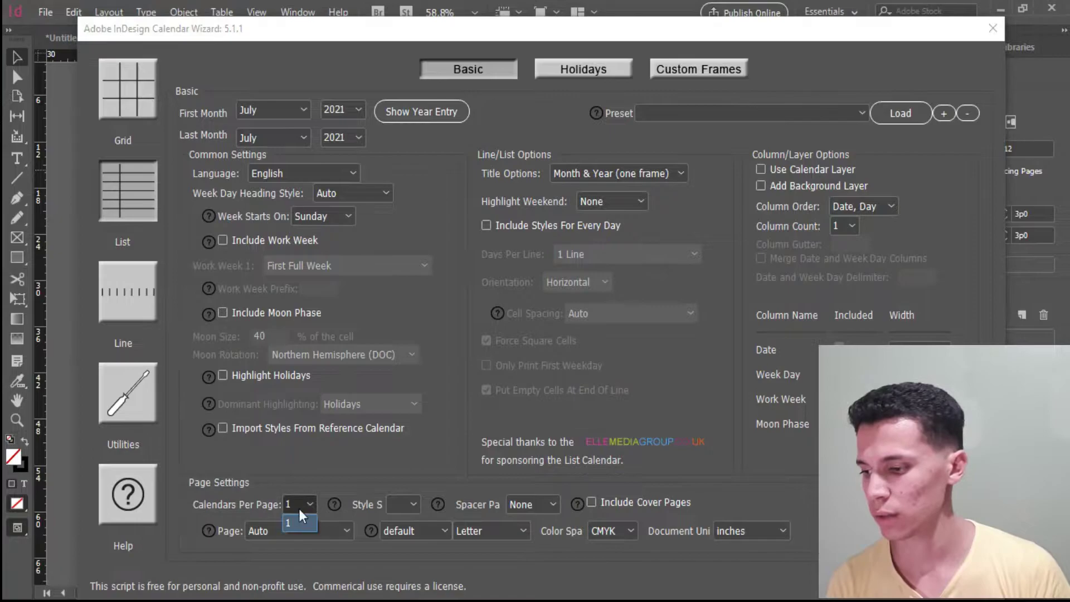
click(300, 524)
click(128, 89)
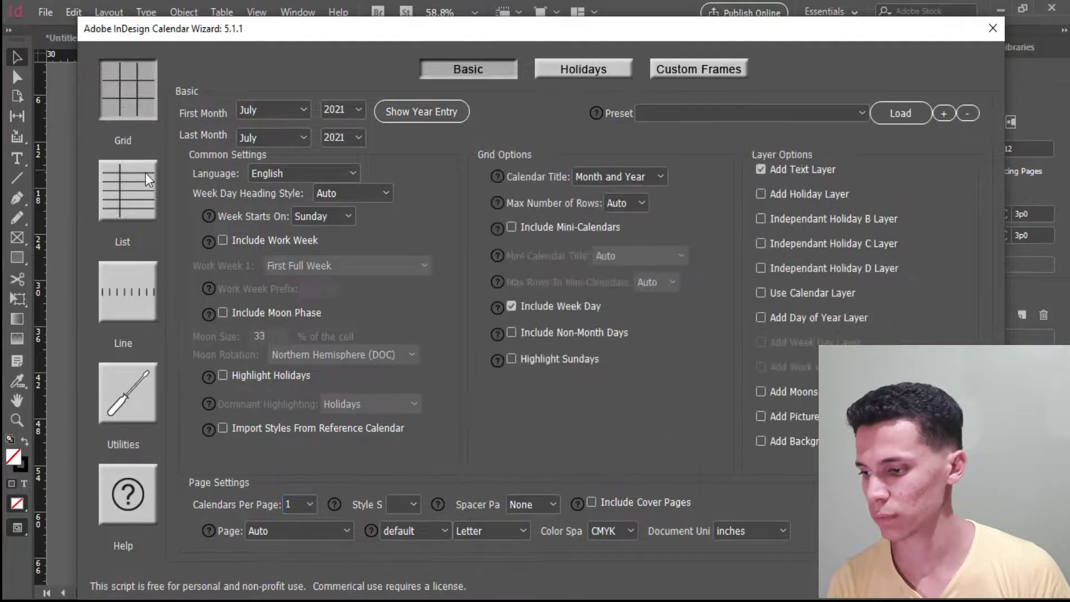
click(304, 504)
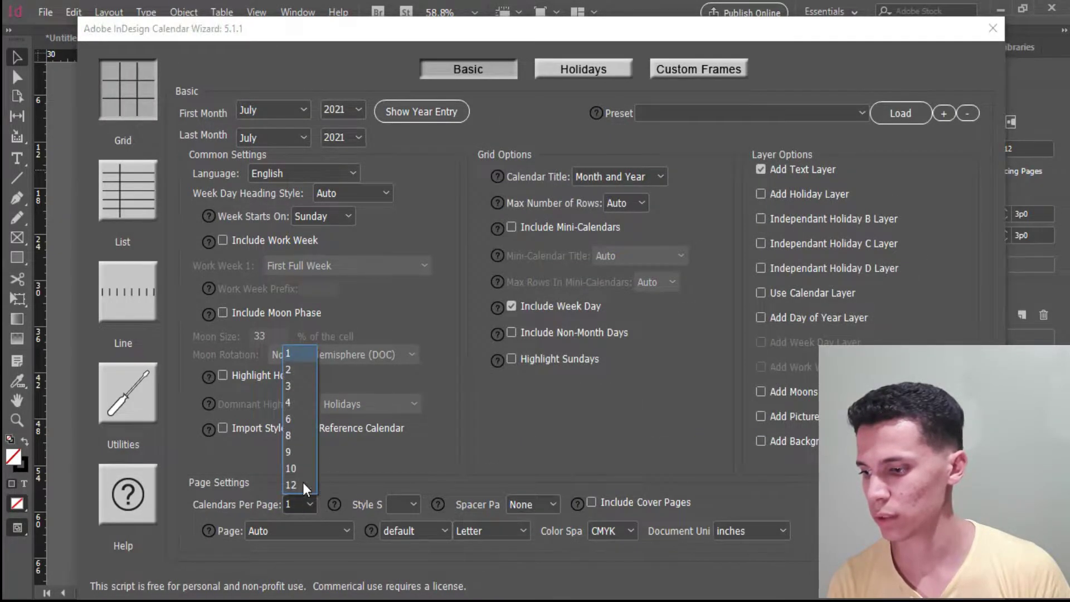
click(257, 457)
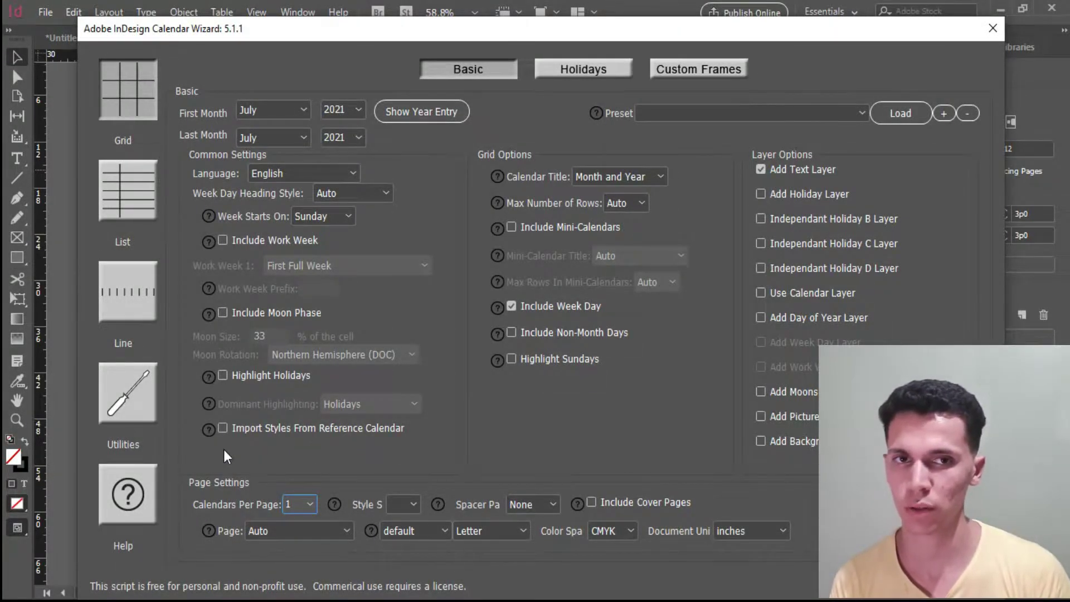
click(124, 220)
- Set the calendar range from January 2022 to April 2022
click(301, 110)
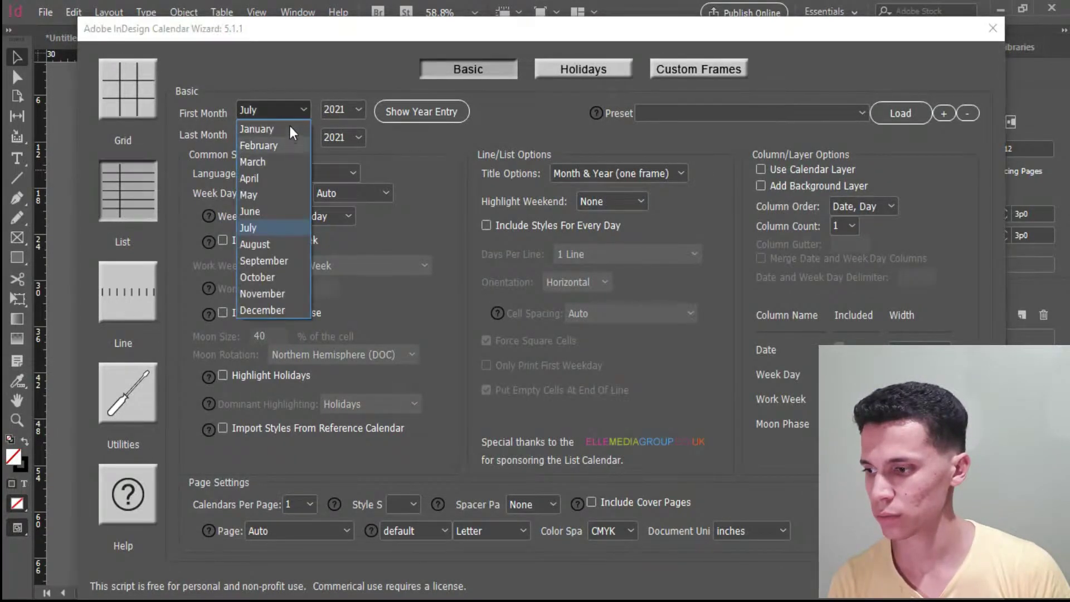
click(296, 132)
click(343, 110)
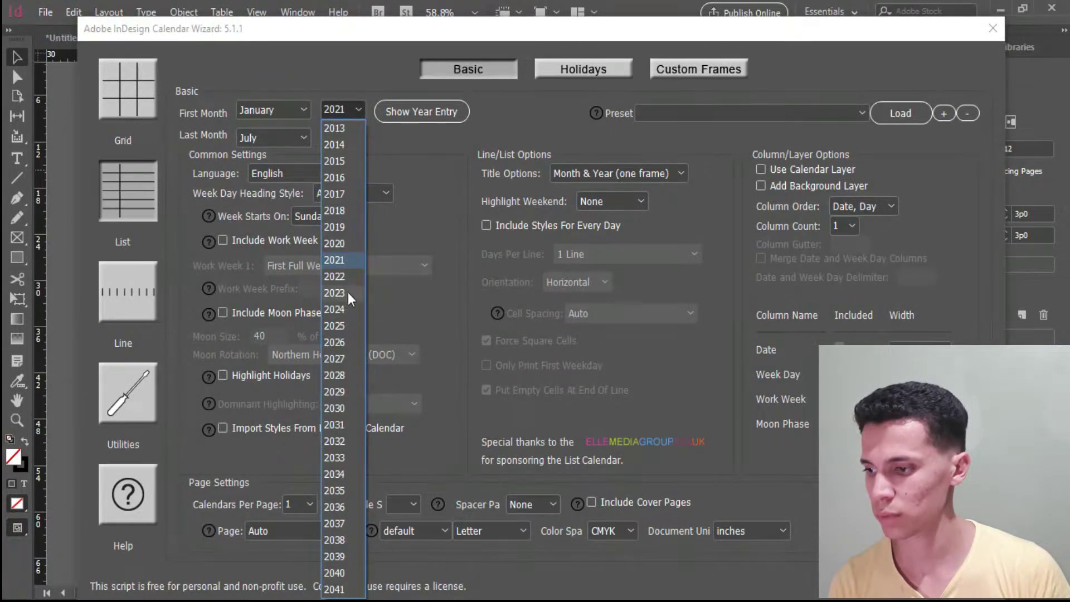
click(338, 276)
click(342, 137)
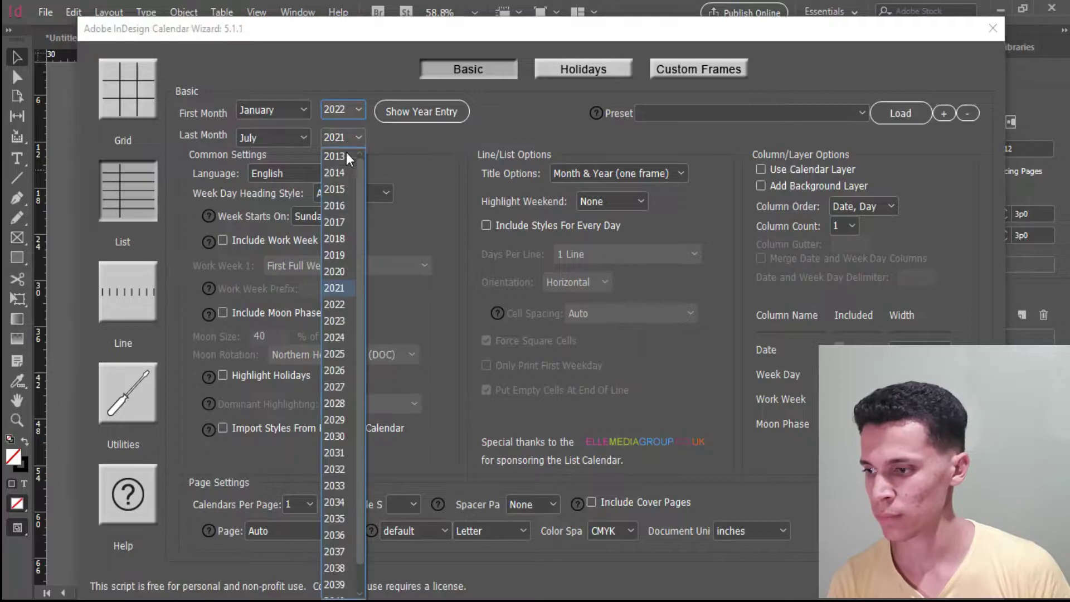
click(336, 305)
click(301, 138)
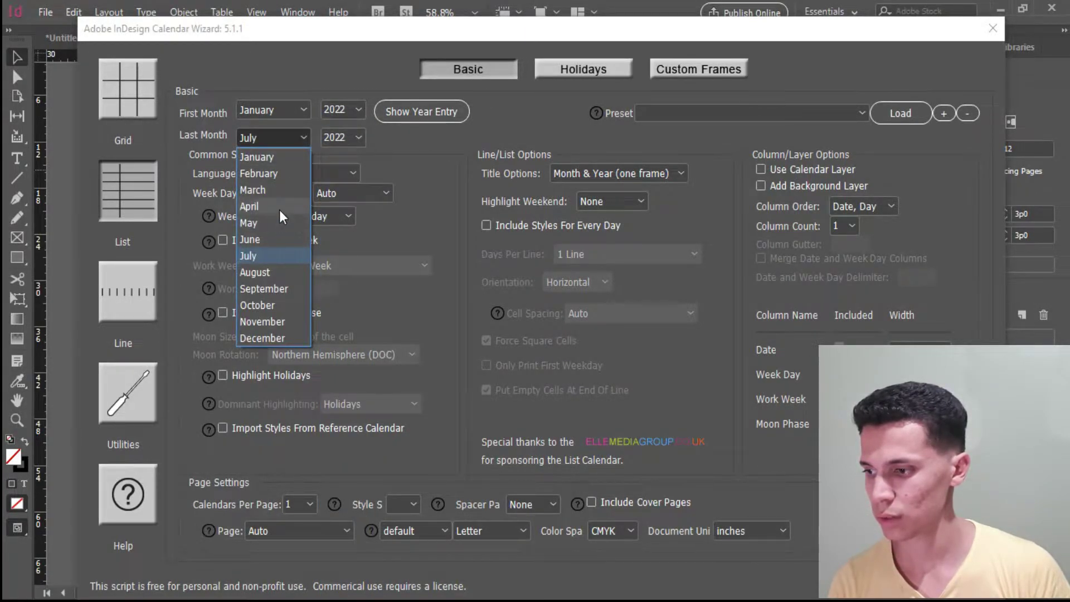
click(249, 207)
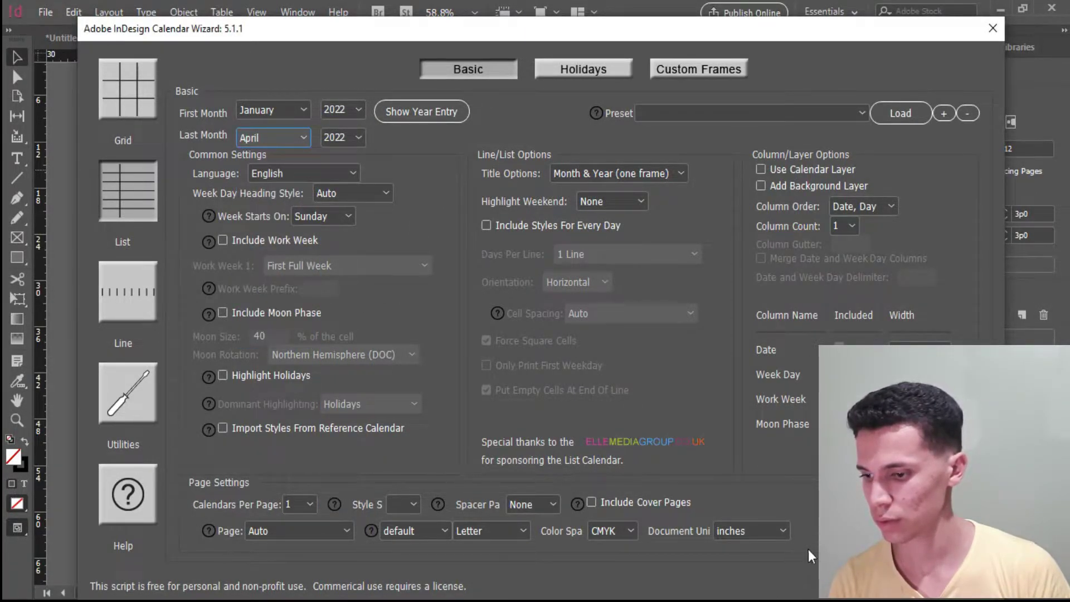
- Make the pages portrait and place the calendar in a new document
click(418, 531)
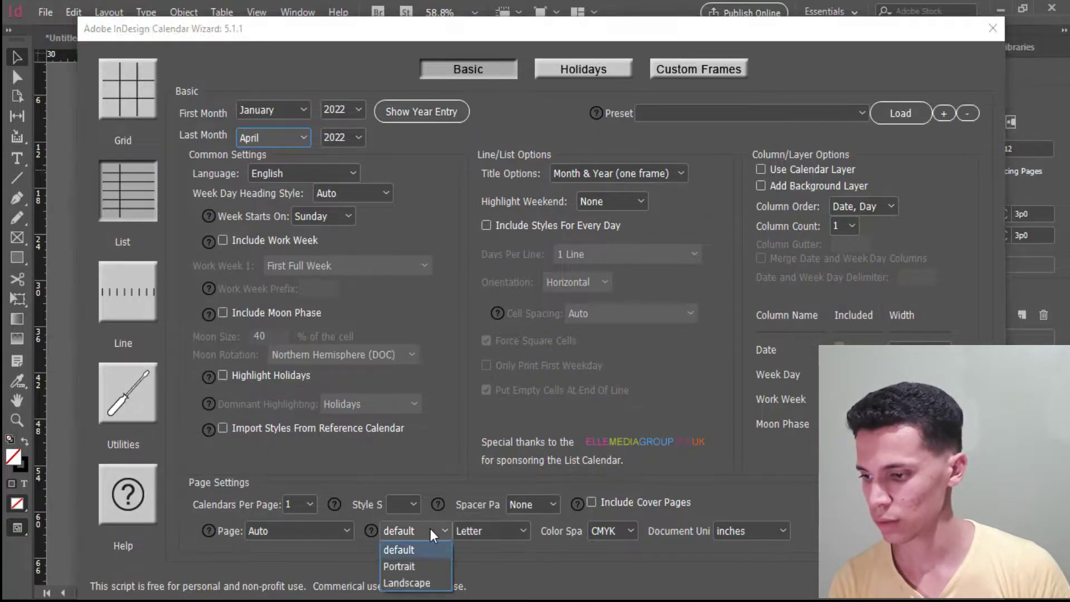
click(396, 566)
click(312, 532)
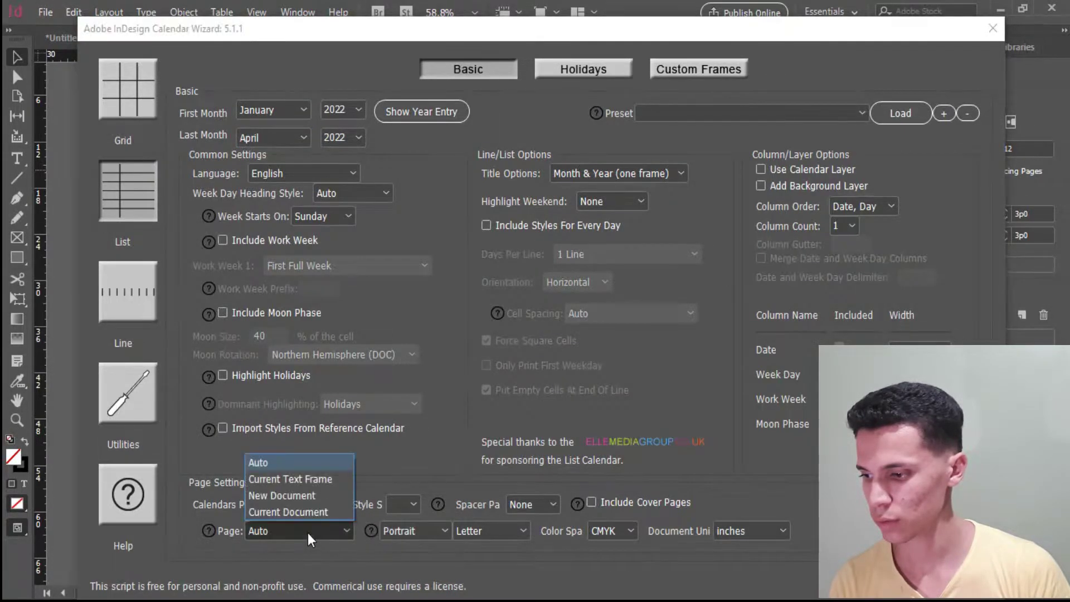
click(285, 495)
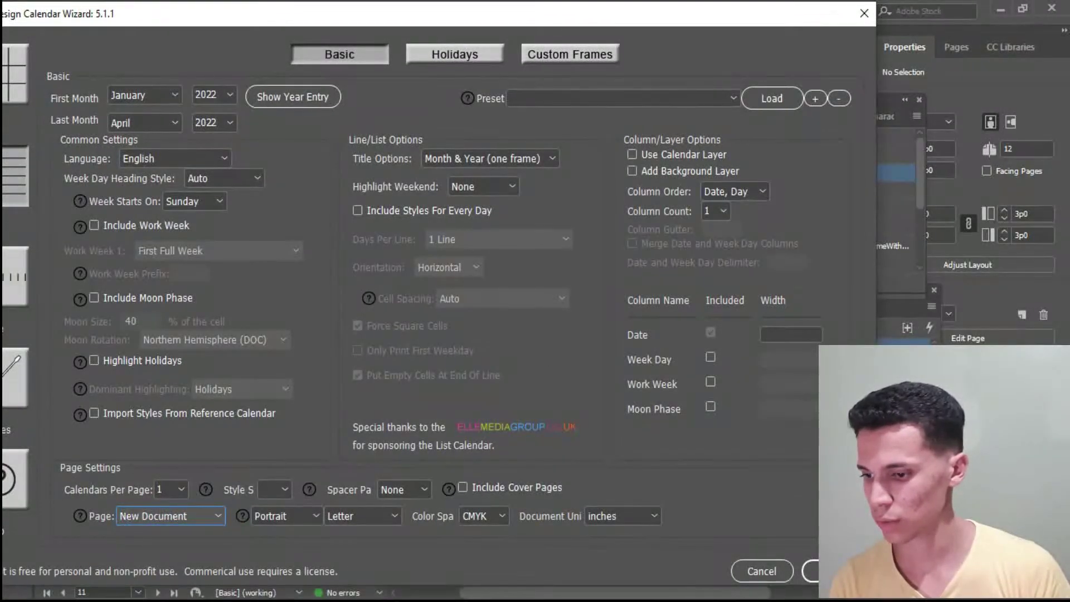
- Generate the January–April 2022 list calendar, check the export formats with Adobe PDF (Print), and cancel the export
click(812, 572)
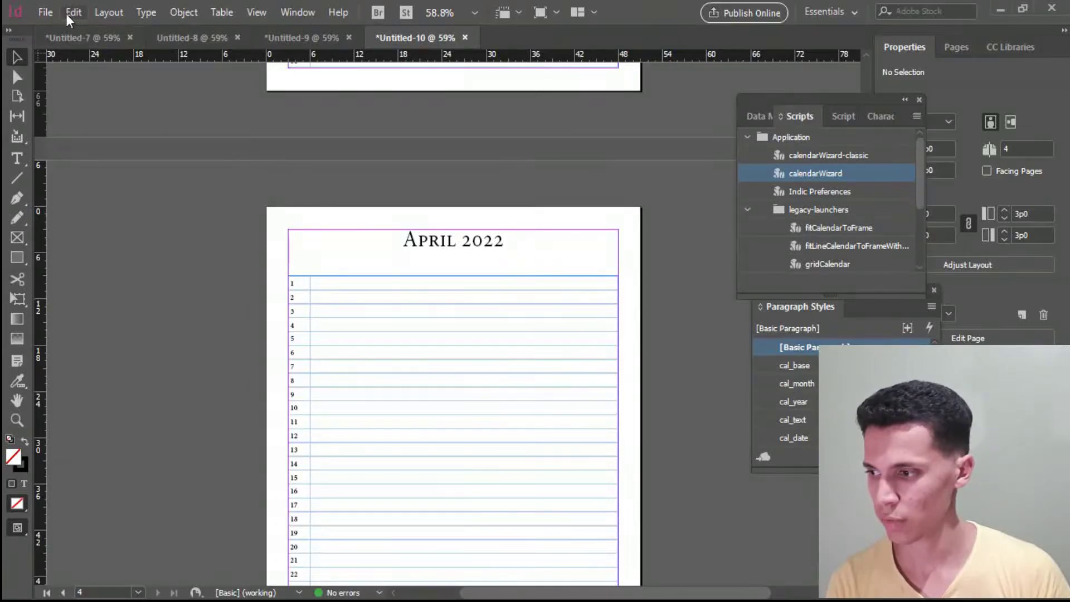
click(52, 18)
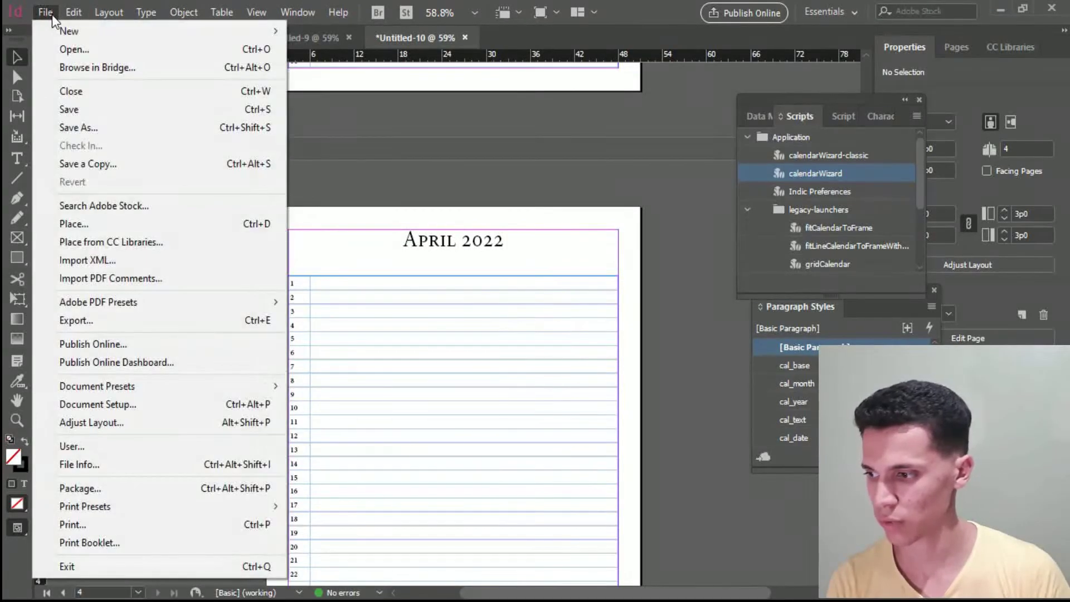
click(85, 320)
click(475, 423)
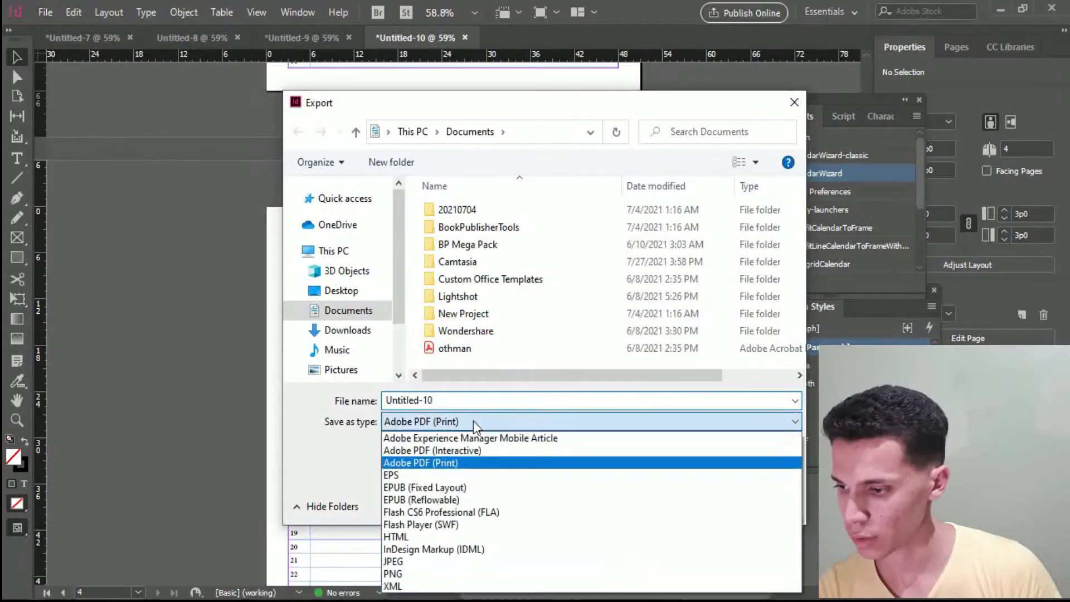
click(441, 462)
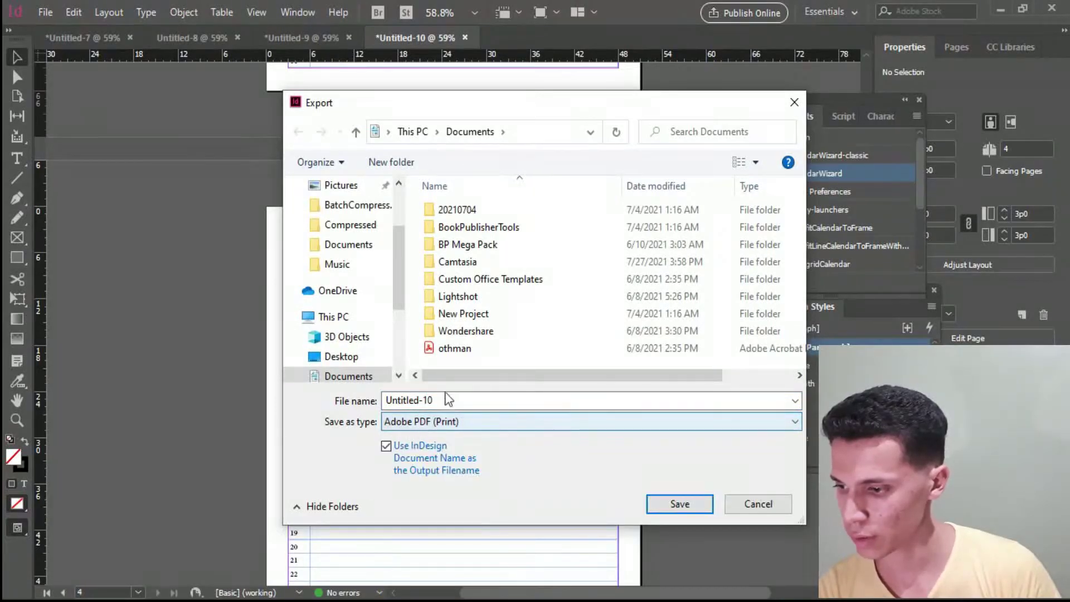
drag(449, 399, 351, 406)
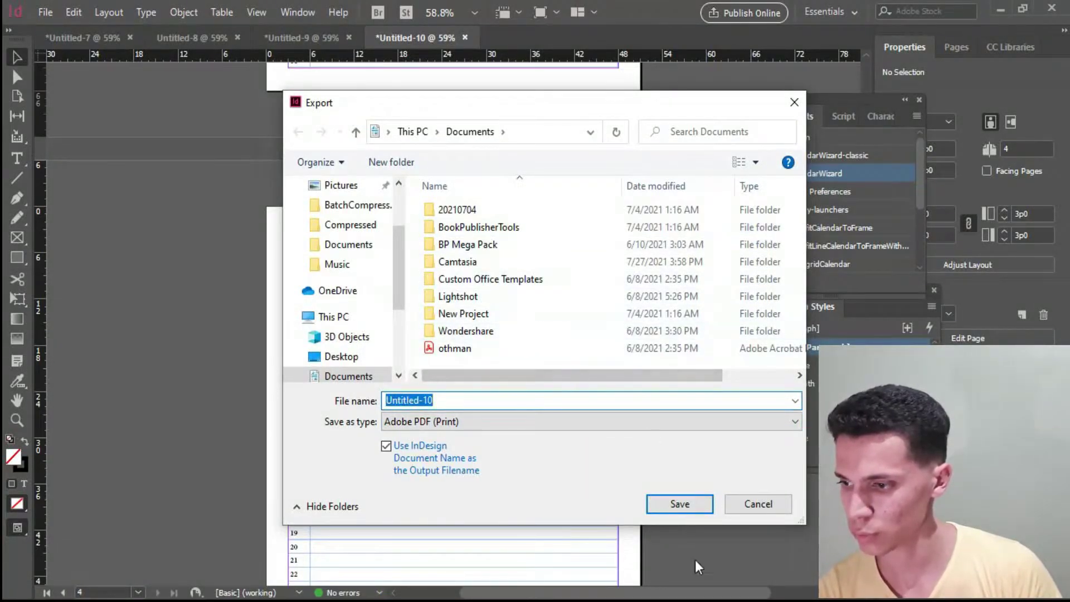
click(758, 504)
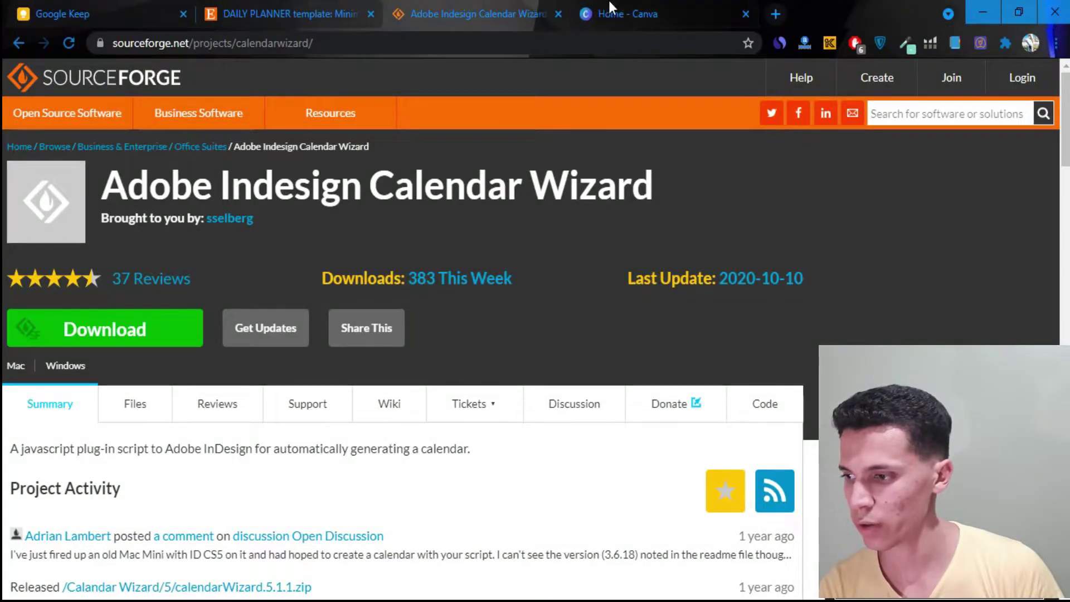
- Zoom in and out on the Etsy Daily Planner preview to study its agenda, main goal and ruled lines
click(303, 5)
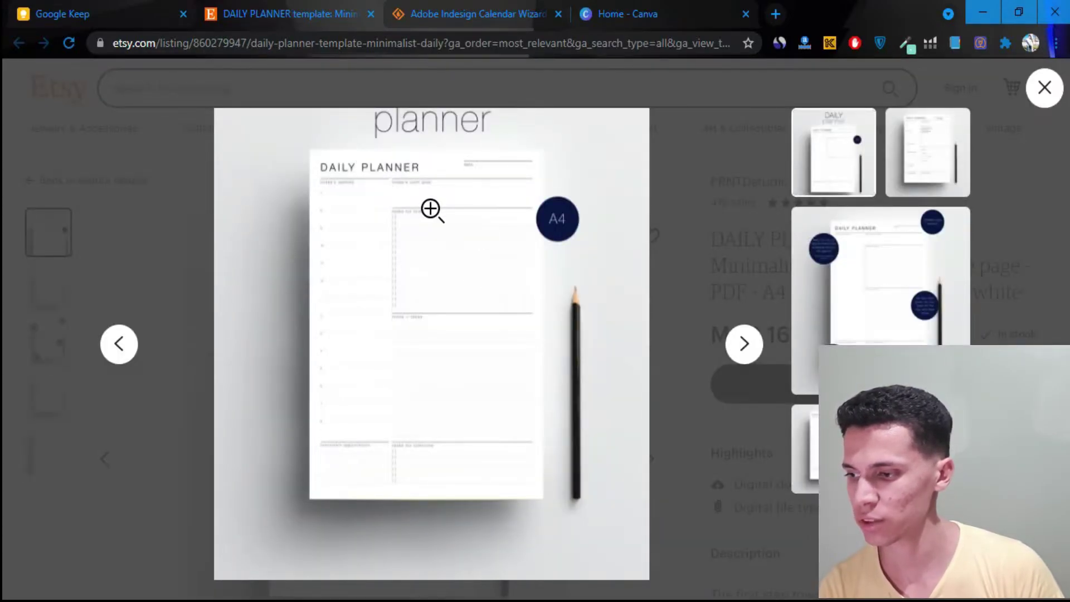
click(431, 210)
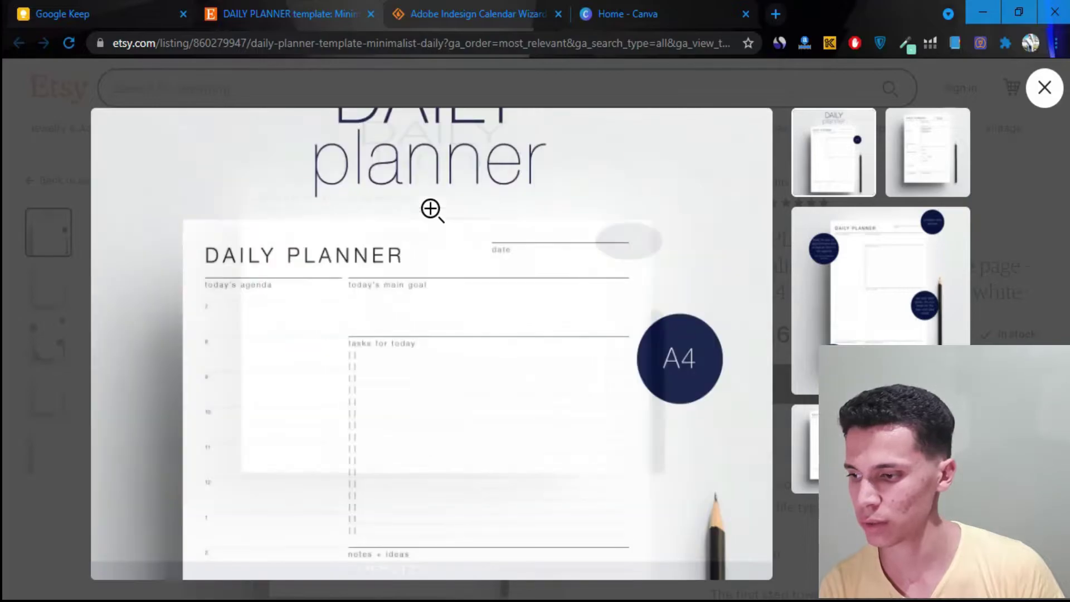
click(413, 275)
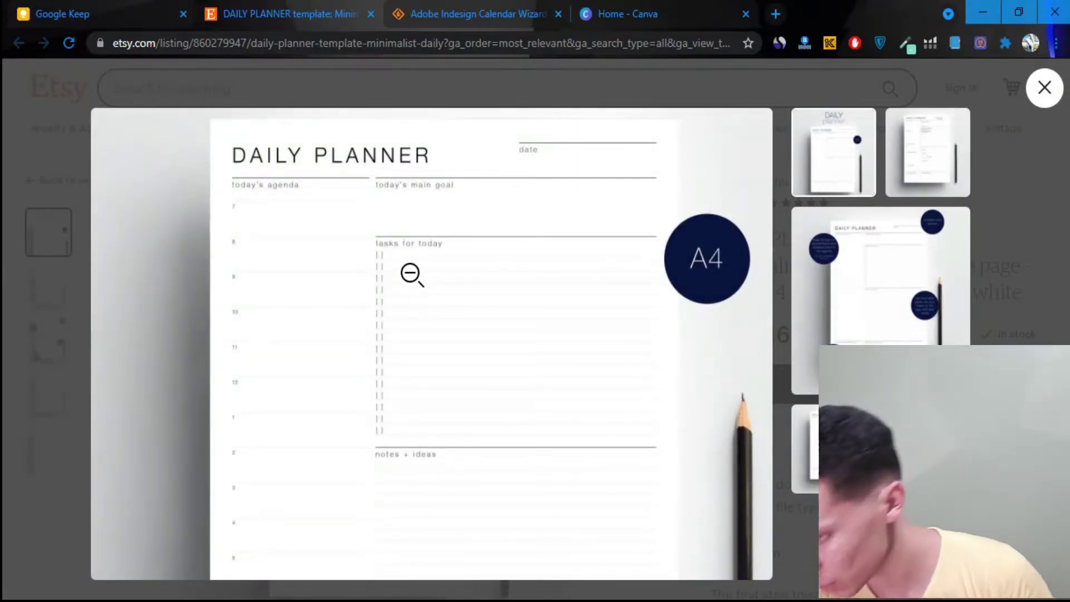
click(334, 286)
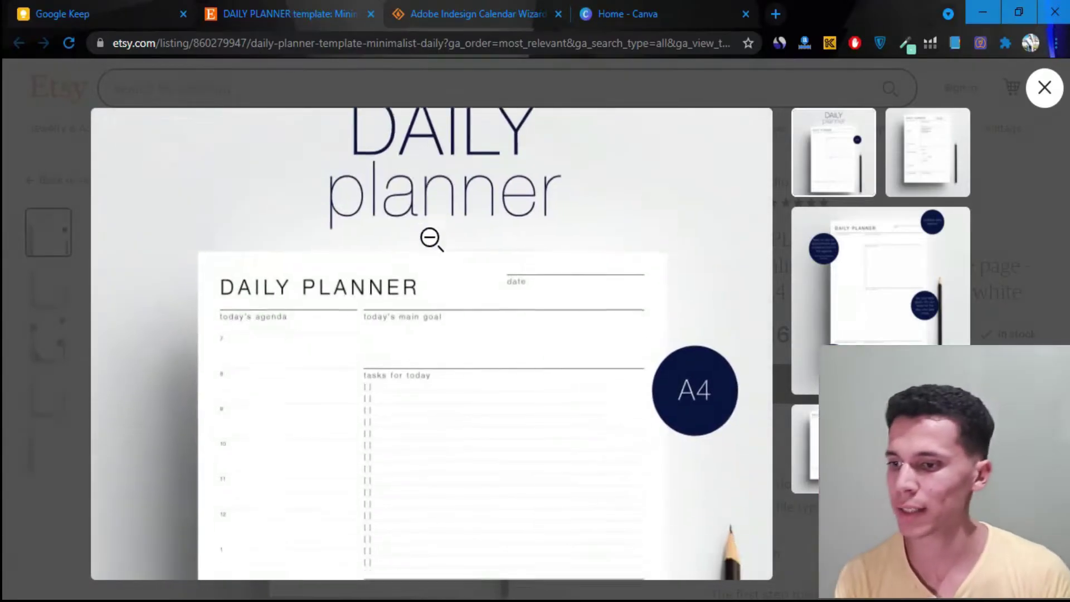
click(434, 243)
click(641, 6)
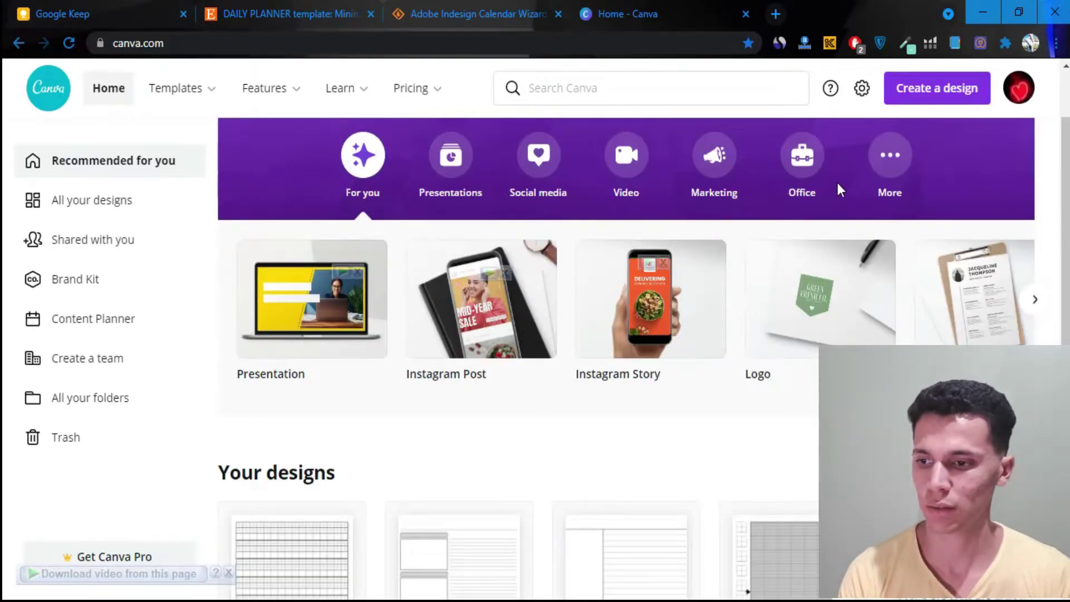
- Create an 8.625 × 11.25 in Canva design and close the old Home tab
click(938, 88)
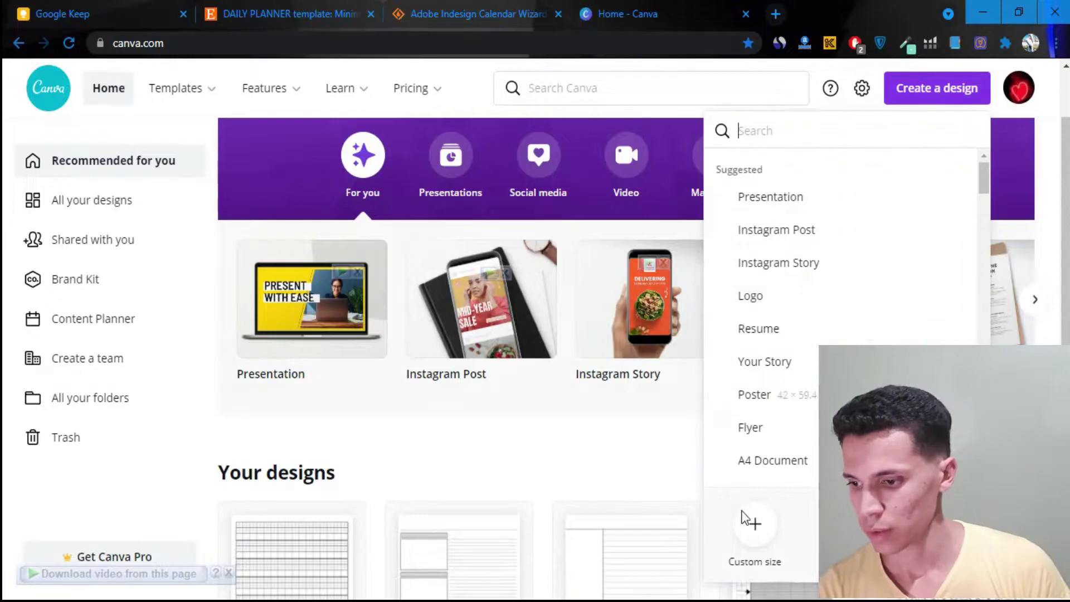
click(756, 525)
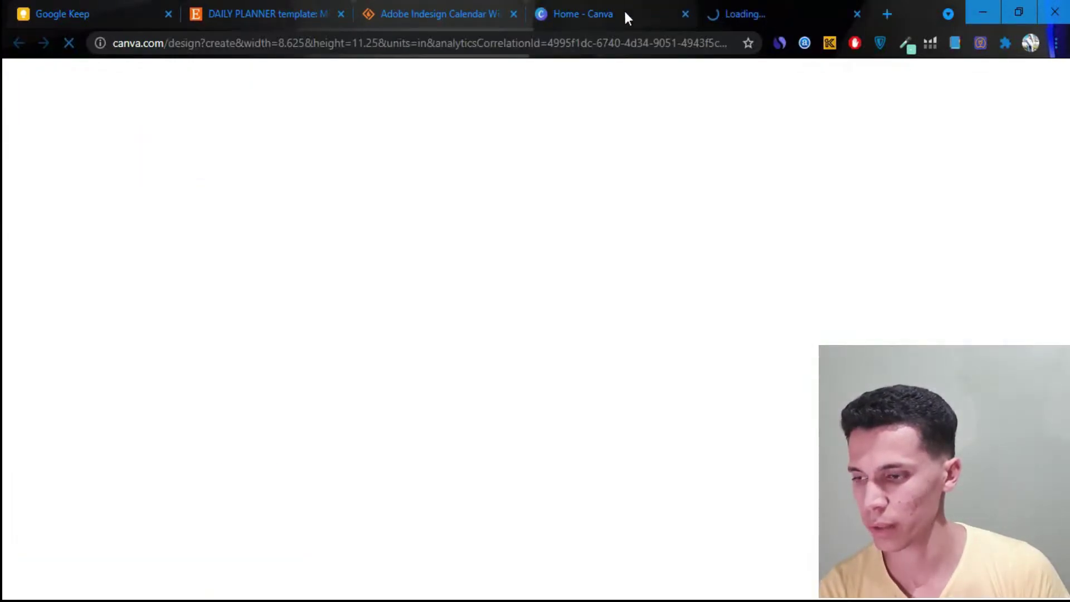
click(685, 15)
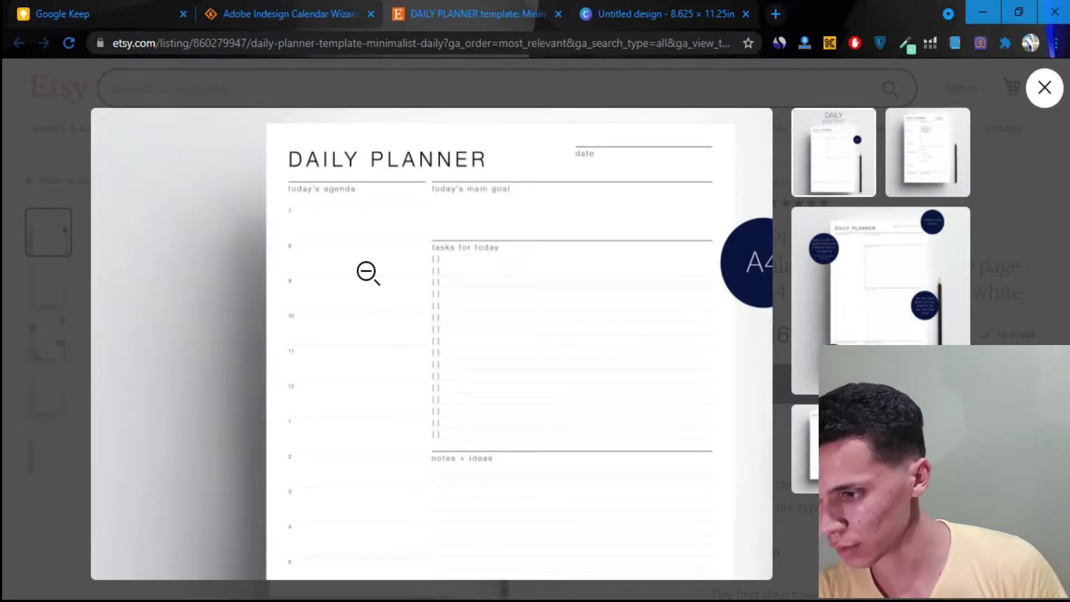
- Zoom the Etsy preview back out, then add a heading text box to the new Canva page
click(368, 273)
click(641, 11)
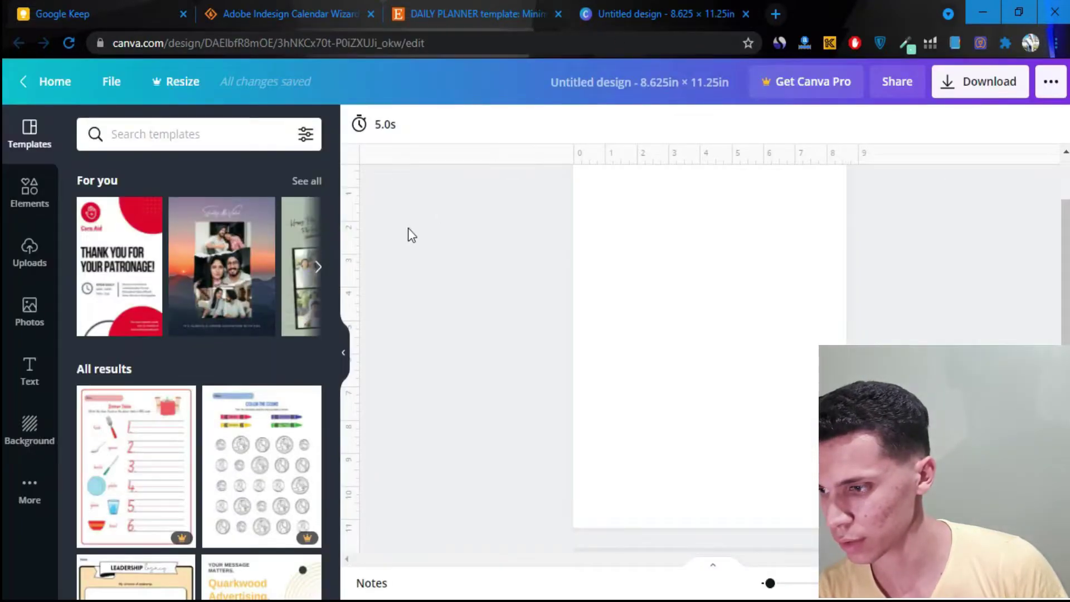
click(29, 369)
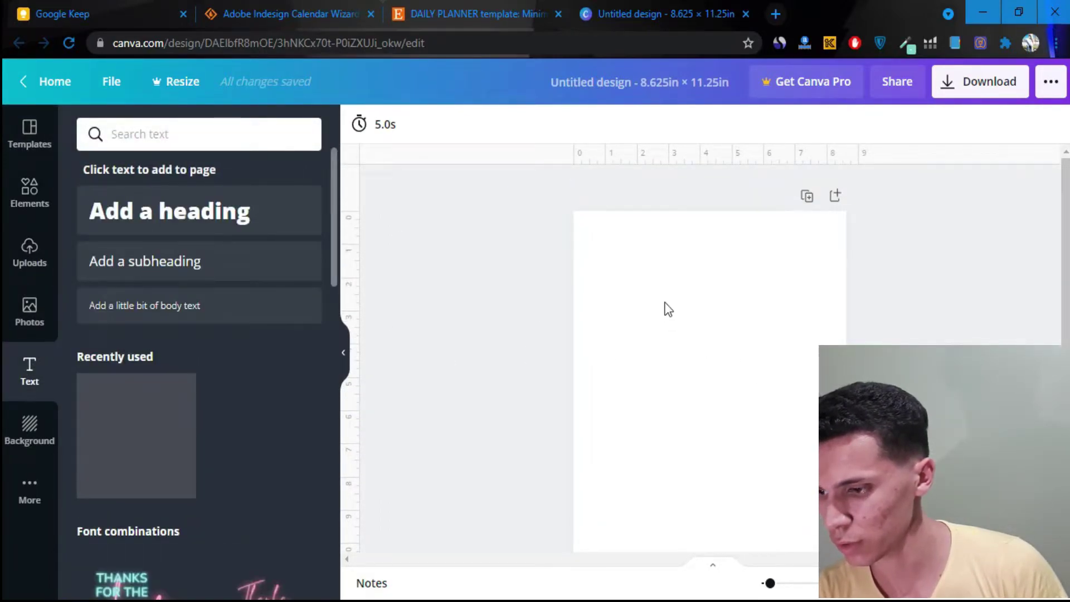
click(181, 214)
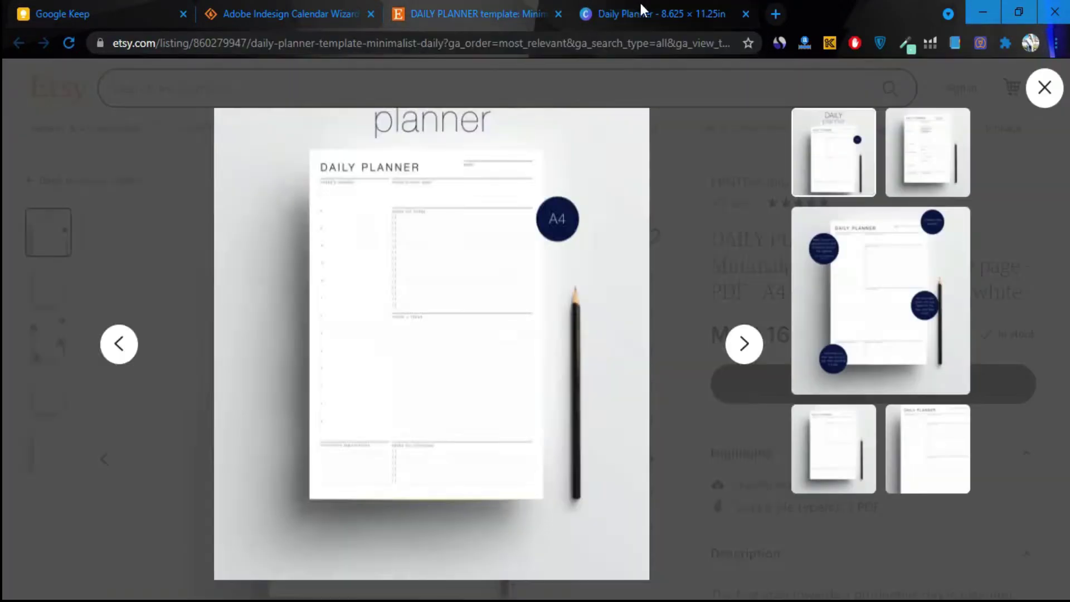
click(358, 239)
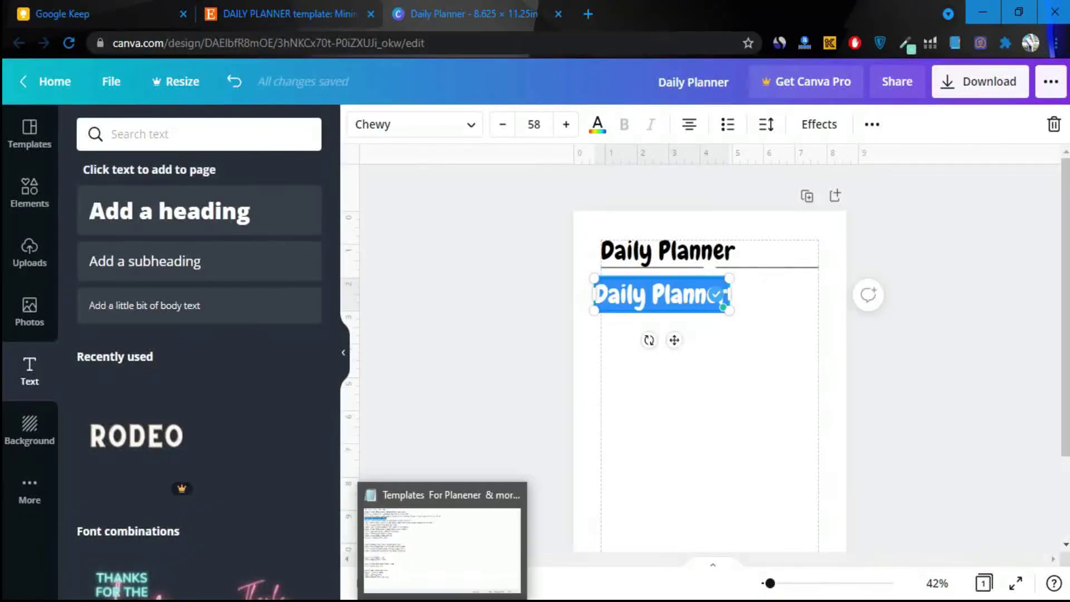
- Add the Today's Agenda label and draw a ruled line, duplicating it down the column
text(Today's Agenda)
drag(719, 311, 660, 282)
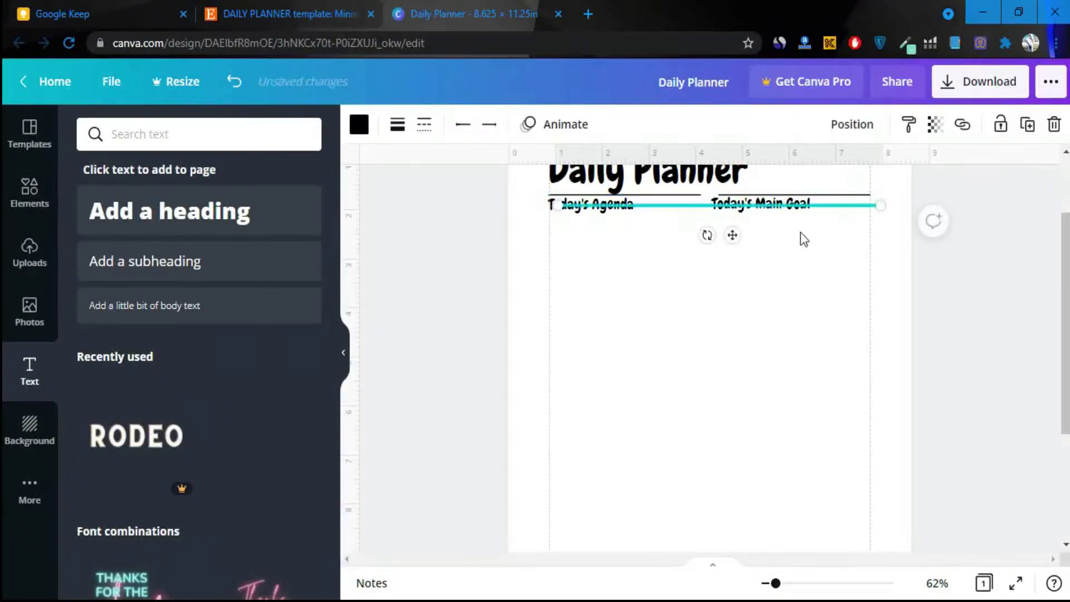
drag(800, 239, 700, 222)
click(637, 277)
key(ctrl+d)
key(ctrl+d)
key(ctrl+d)
key(ctrl+d)
key(ctrl+d)
key(ctrl+d)
key(ctrl+d)
key(ctrl+d)
shift+click(622, 343)
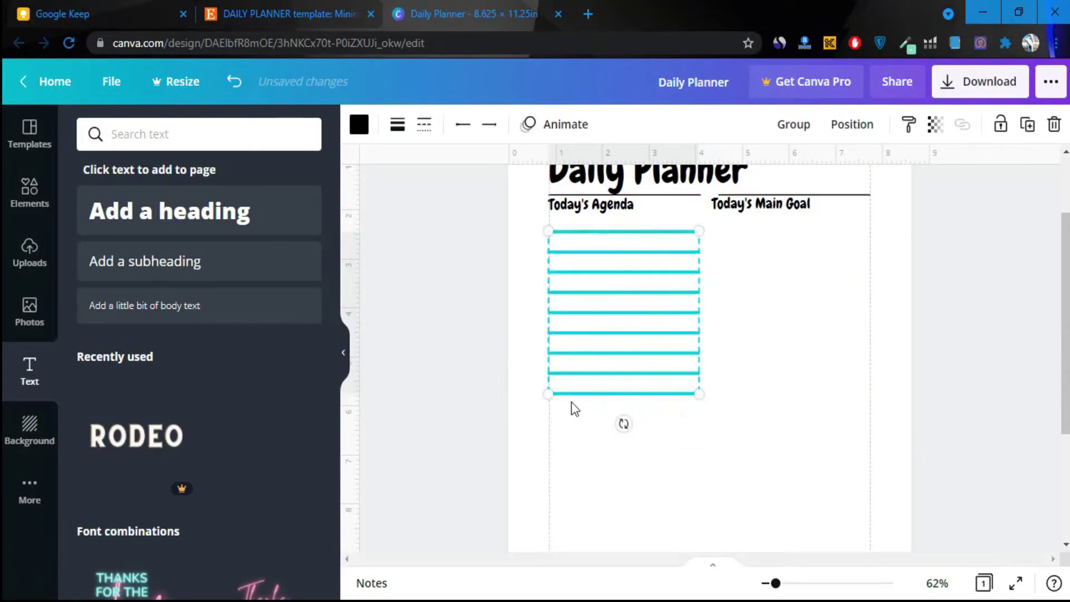
- Marquee-select all nine ruled lines under Today's Agenda
scroll(487, 342, up, 2)
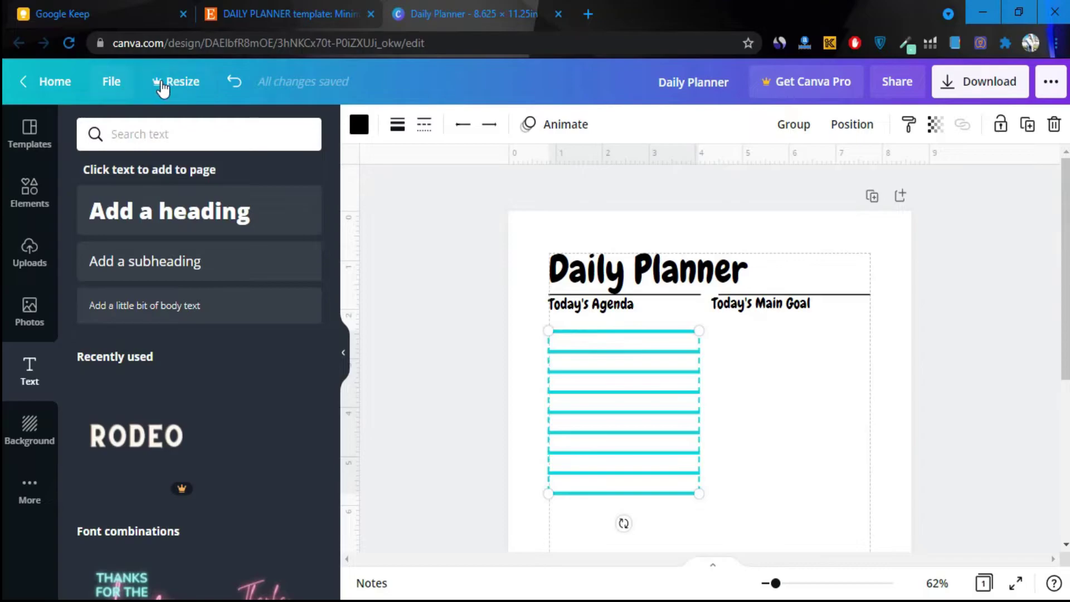
click(113, 82)
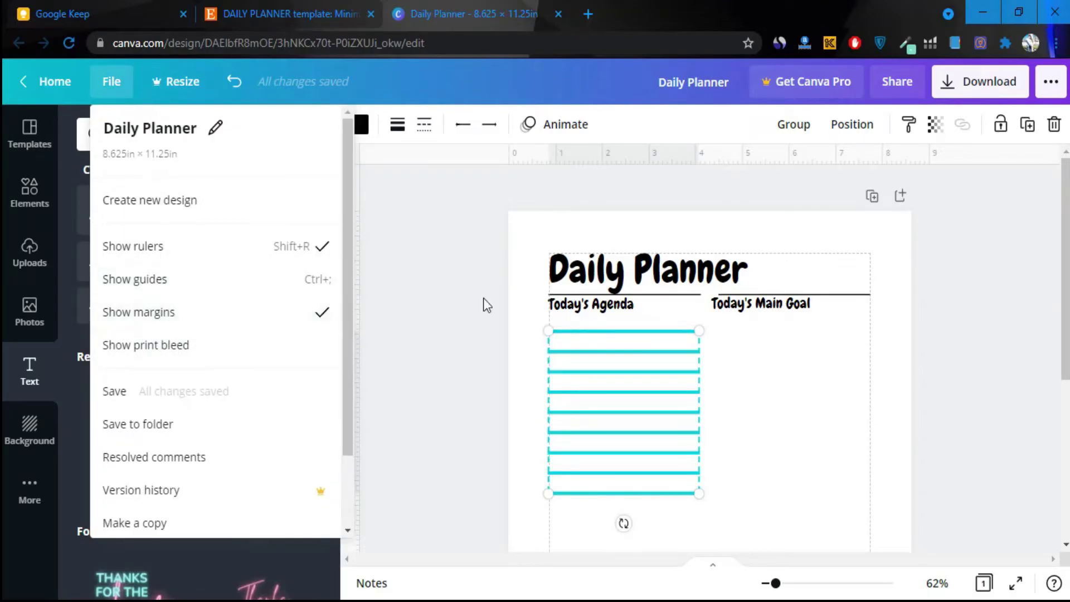
click(467, 274)
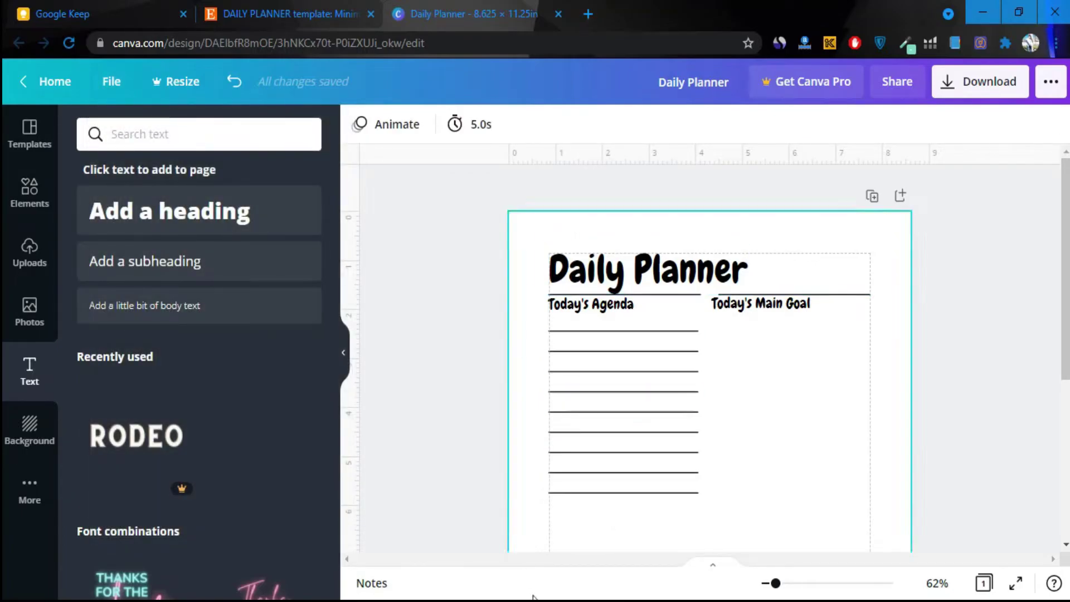
scroll(644, 440, down, 3)
scroll(640, 445, up, 3)
drag(526, 333, 676, 526)
click(529, 390)
drag(539, 326, 623, 502)
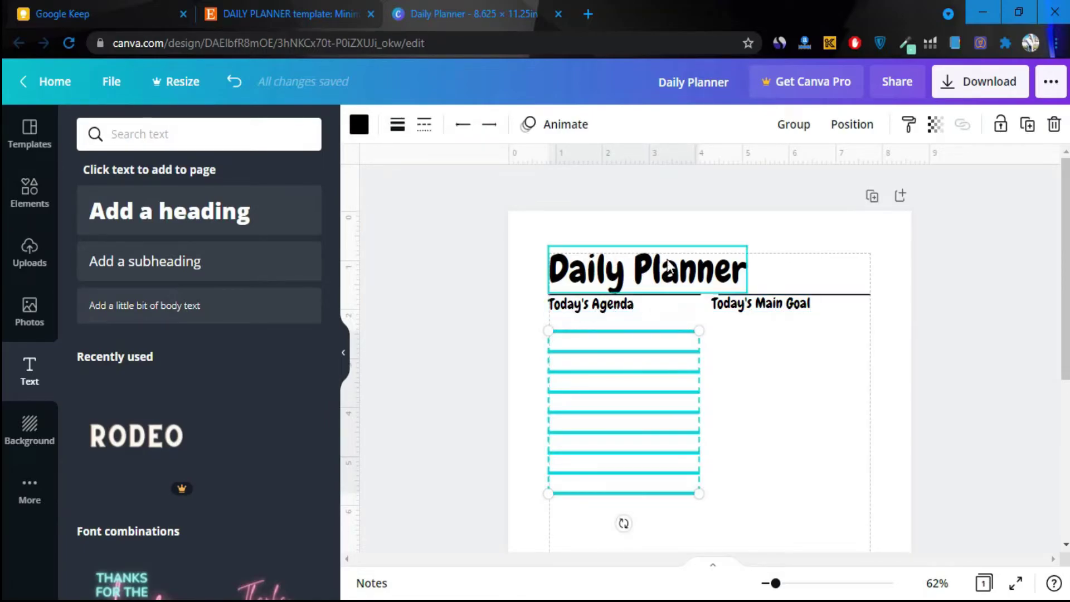
click(266, 7)
click(392, 218)
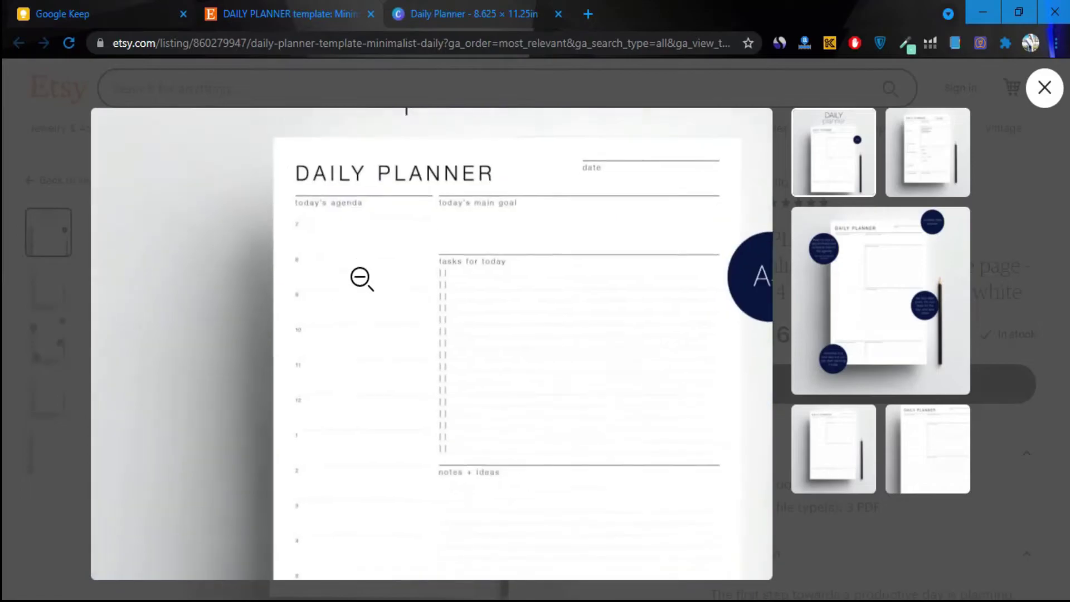
click(357, 273)
click(390, 251)
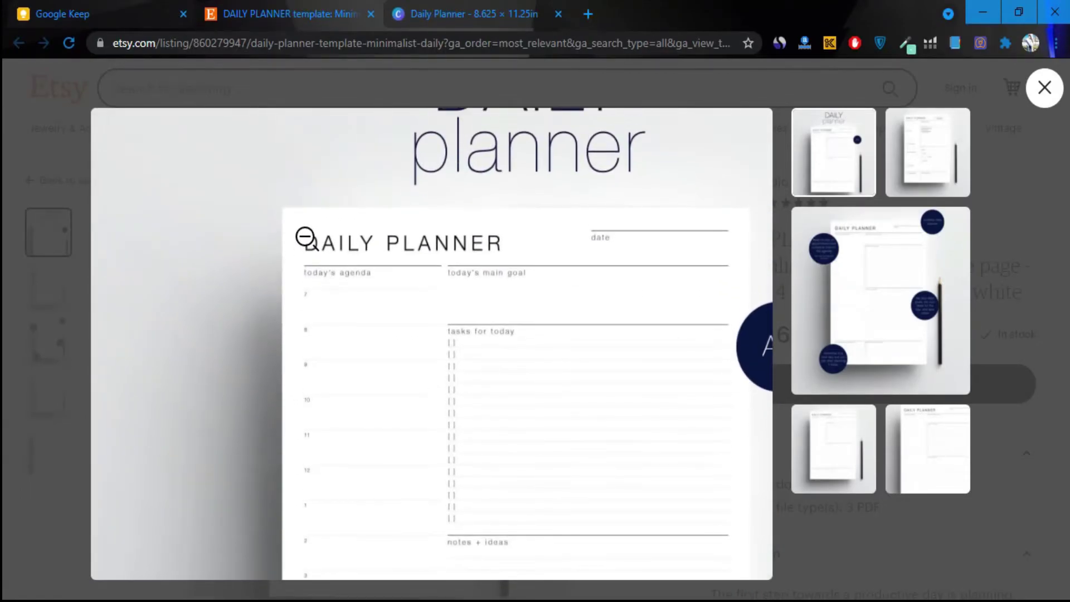
click(469, 13)
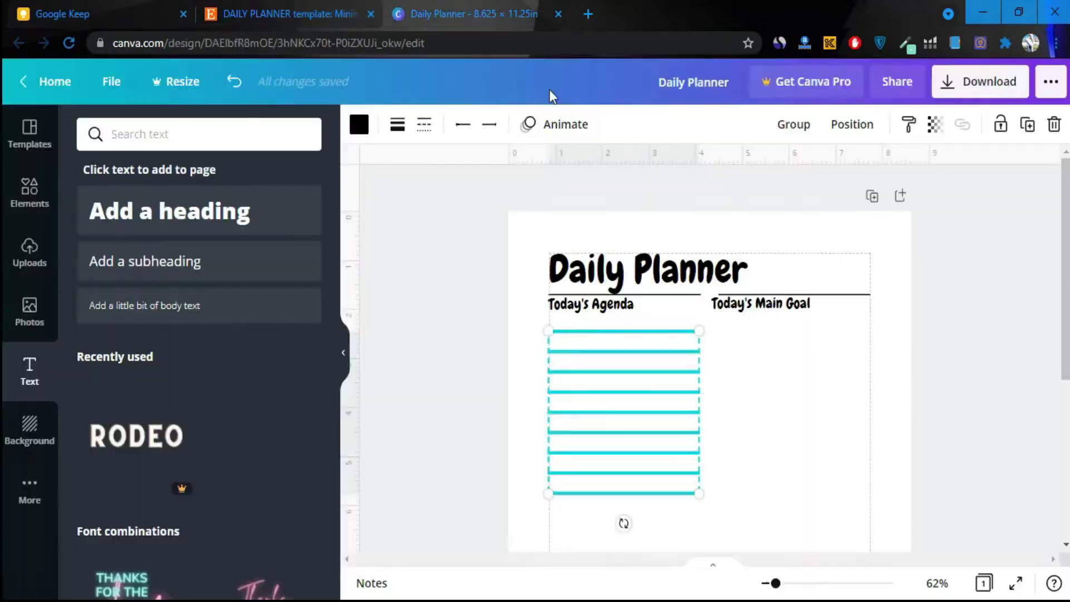
click(369, 8)
click(362, 218)
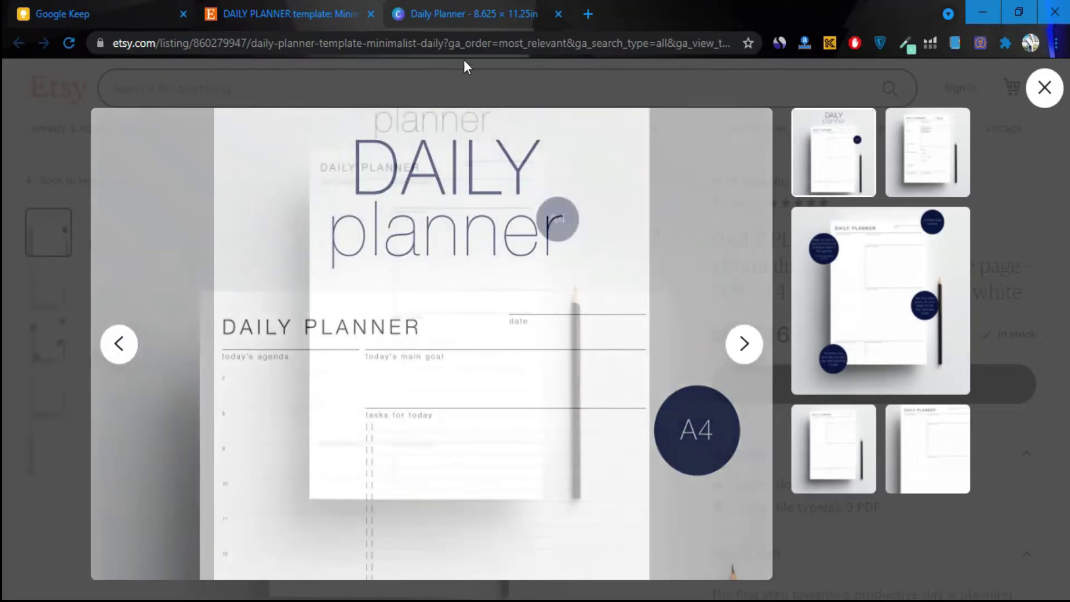
click(480, 16)
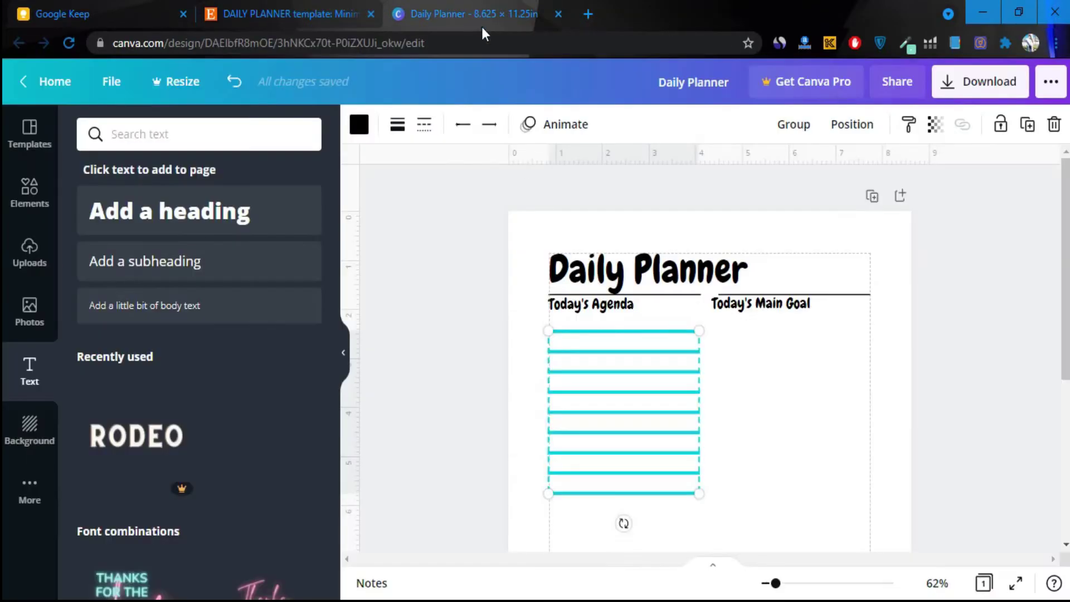
click(306, 7)
click(405, 313)
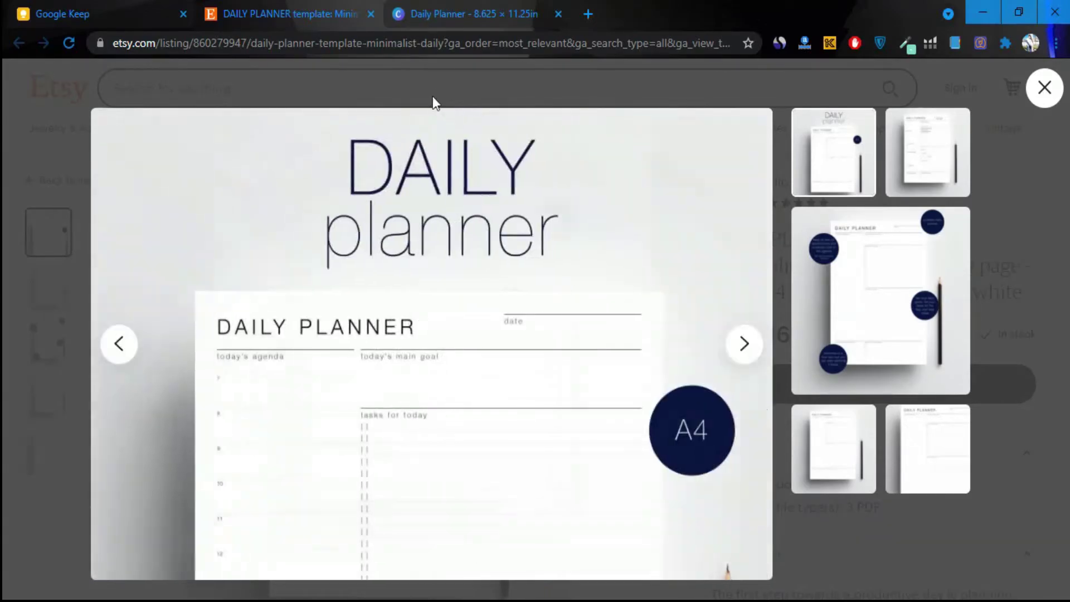
click(463, 11)
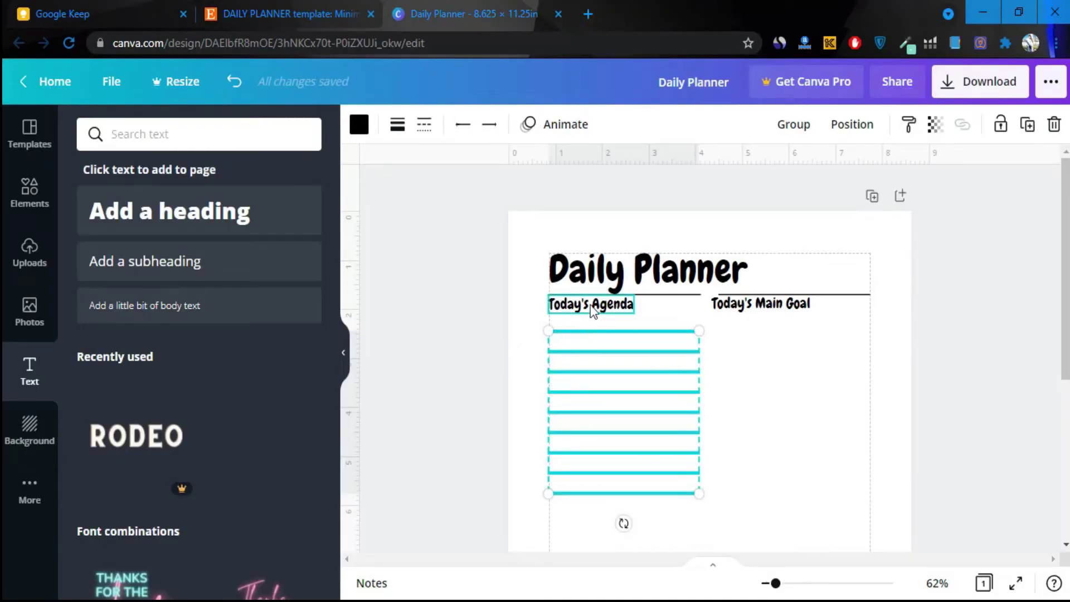
click(433, 366)
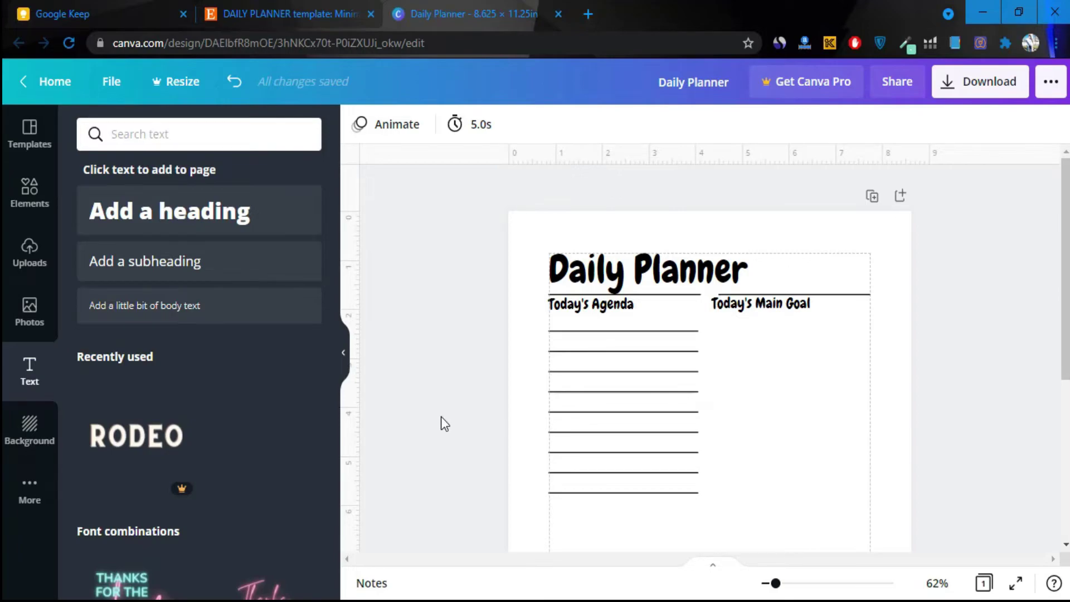
click(332, 9)
click(362, 239)
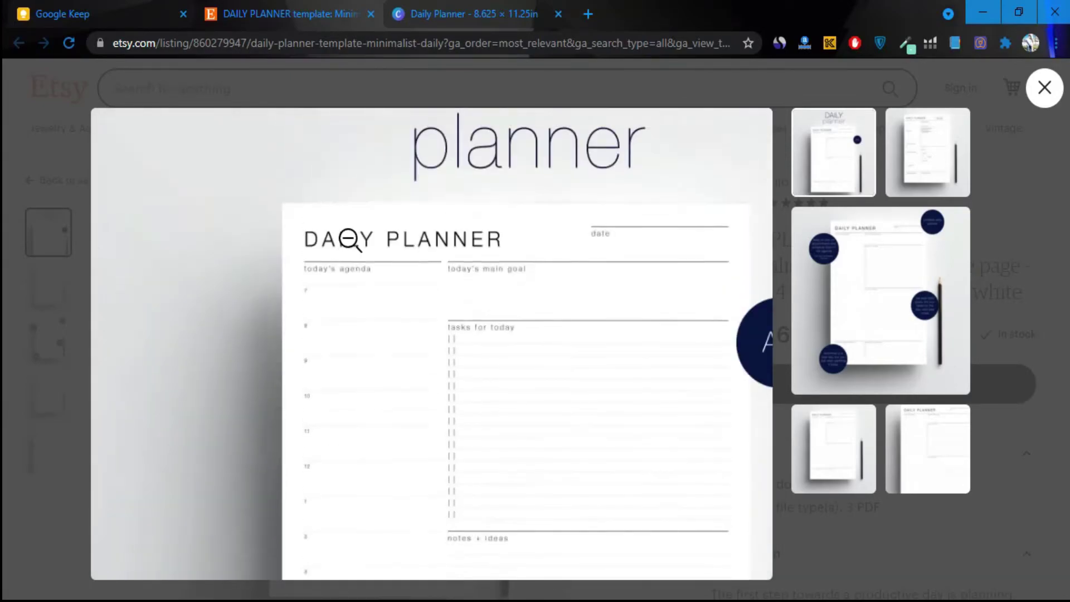
click(379, 162)
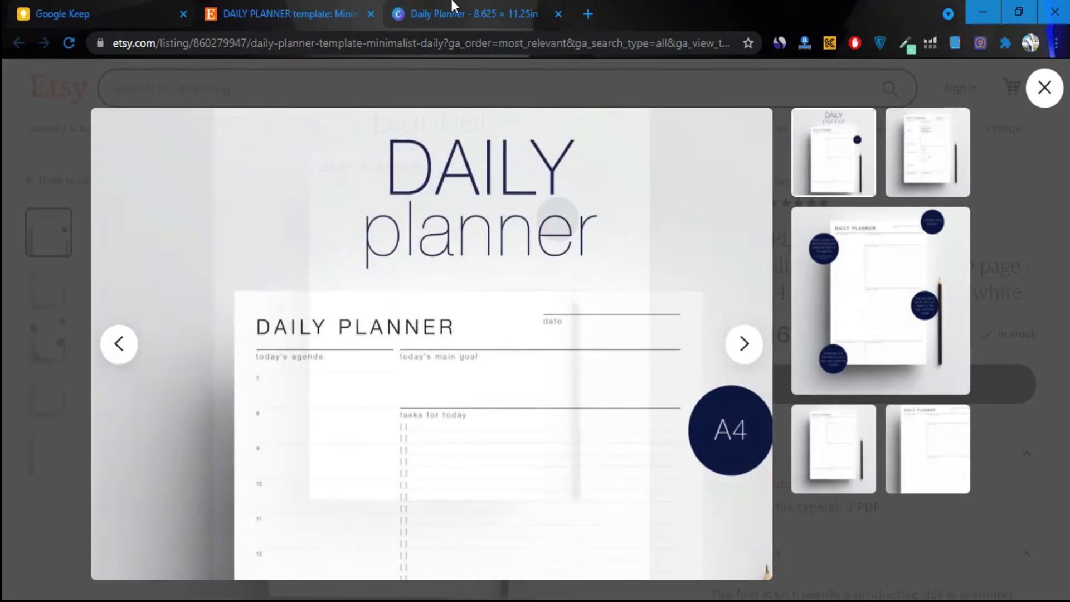
click(469, 14)
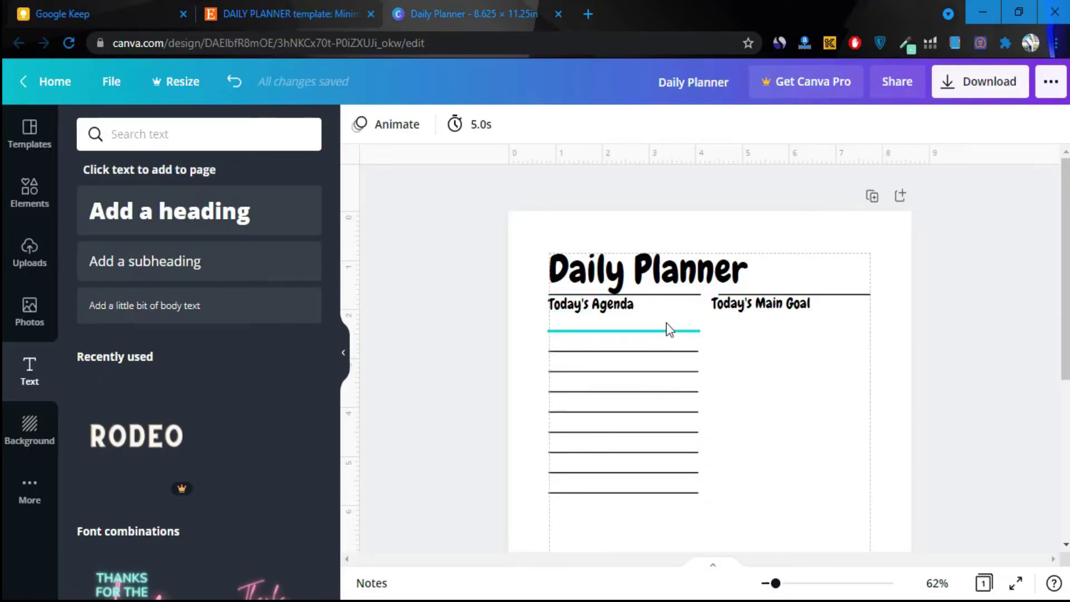
- Move the extra block of lines below the agenda lines and tidy them into even spacing
drag(640, 542, 676, 353)
scroll(647, 395, down, 2)
drag(637, 301, 630, 385)
scroll(616, 454, down, 2)
scroll(688, 310, up, 4)
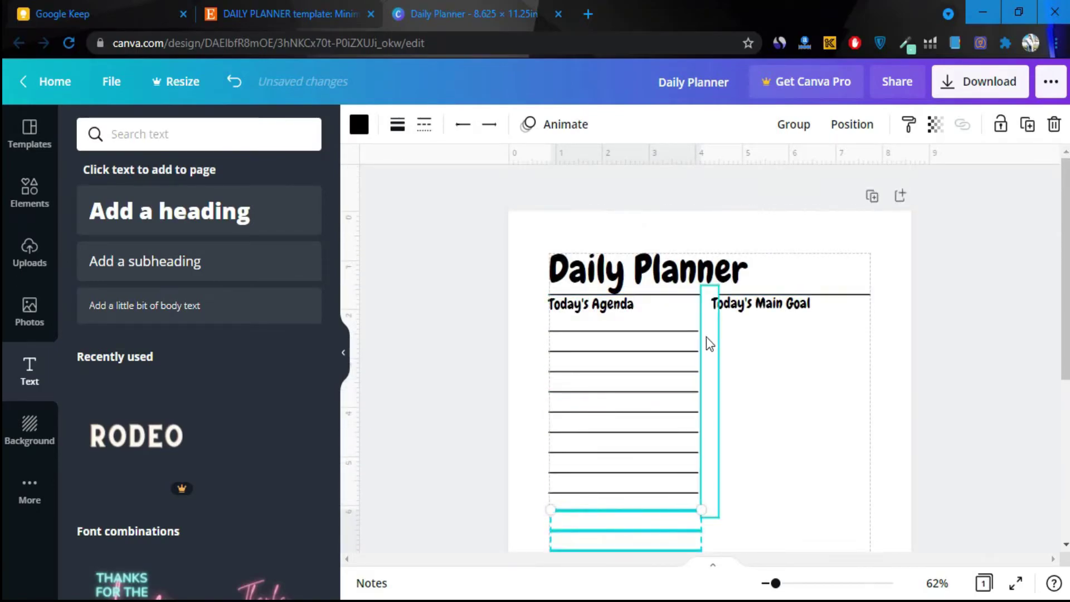
drag(641, 521, 643, 499)
scroll(641, 498, down, 5)
click(835, 134)
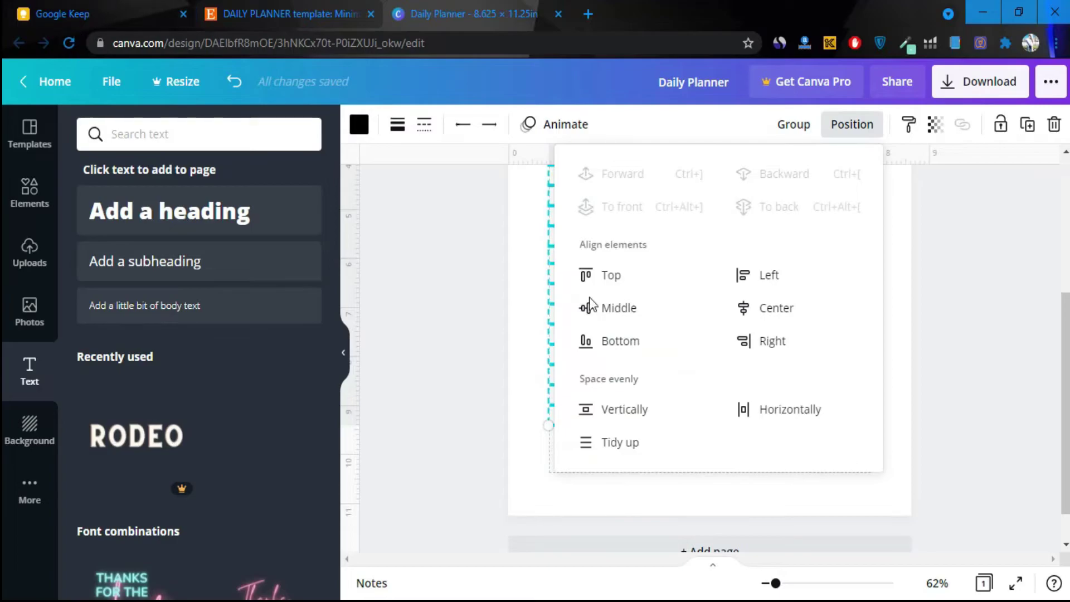
click(642, 442)
- Recolour the Today's Agenda lines dark gray
click(397, 128)
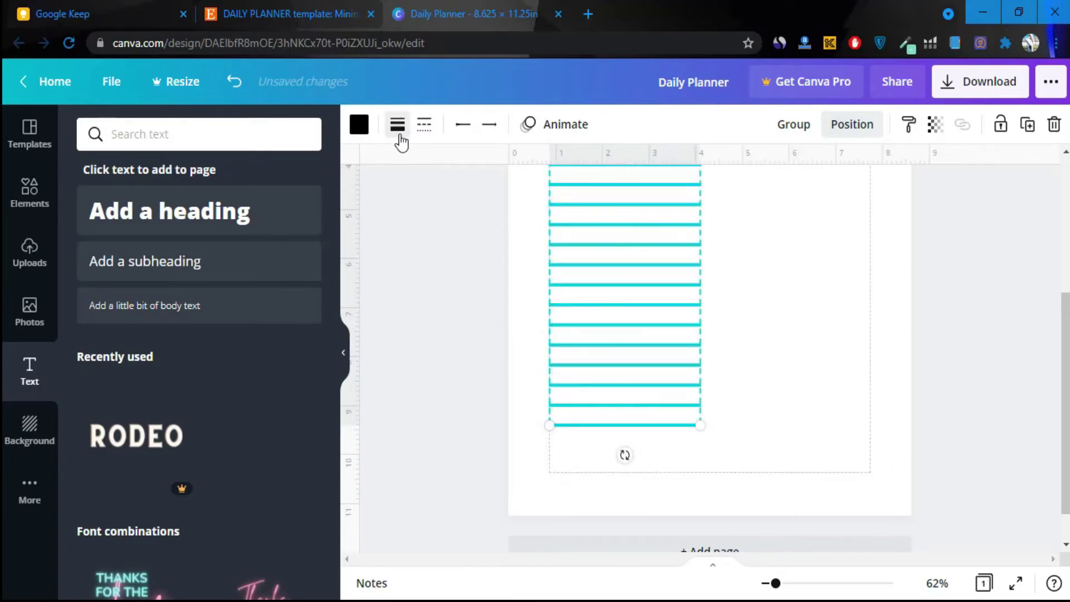
click(359, 124)
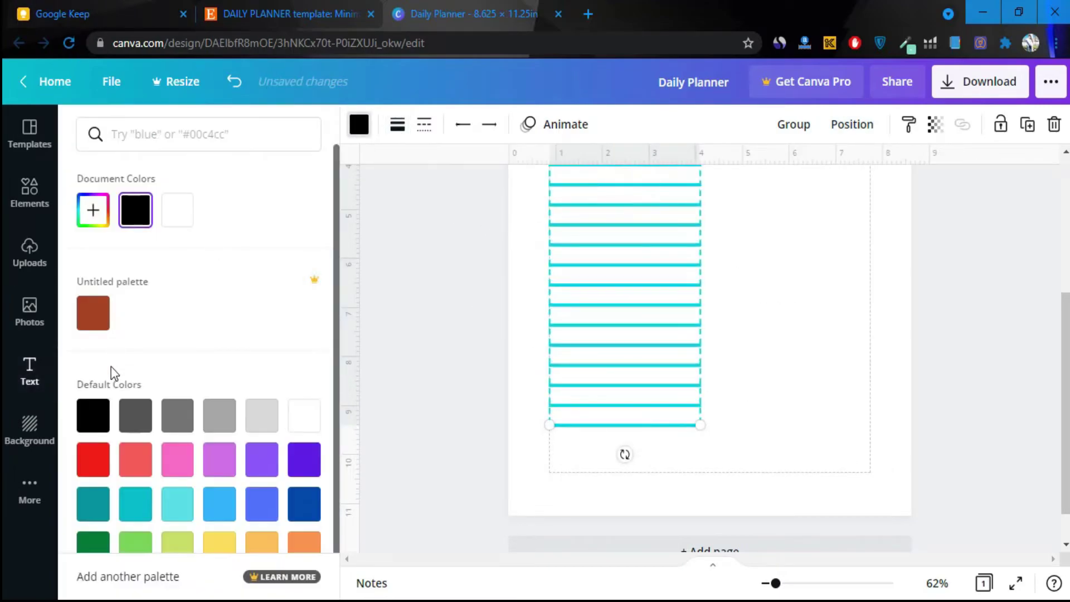
click(136, 413)
click(590, 332)
click(508, 351)
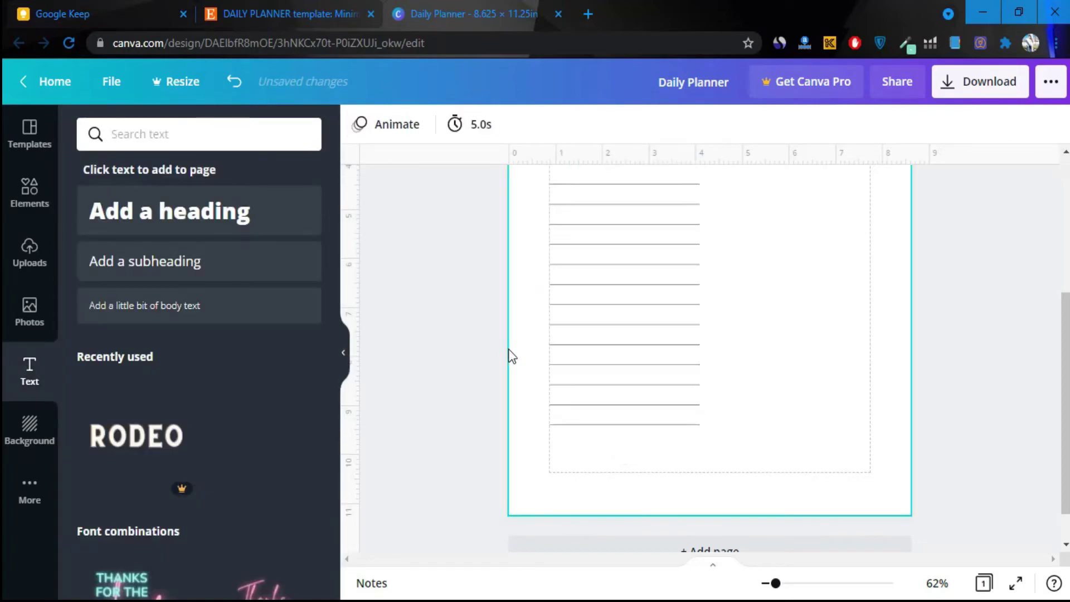
scroll(574, 334, up, 3)
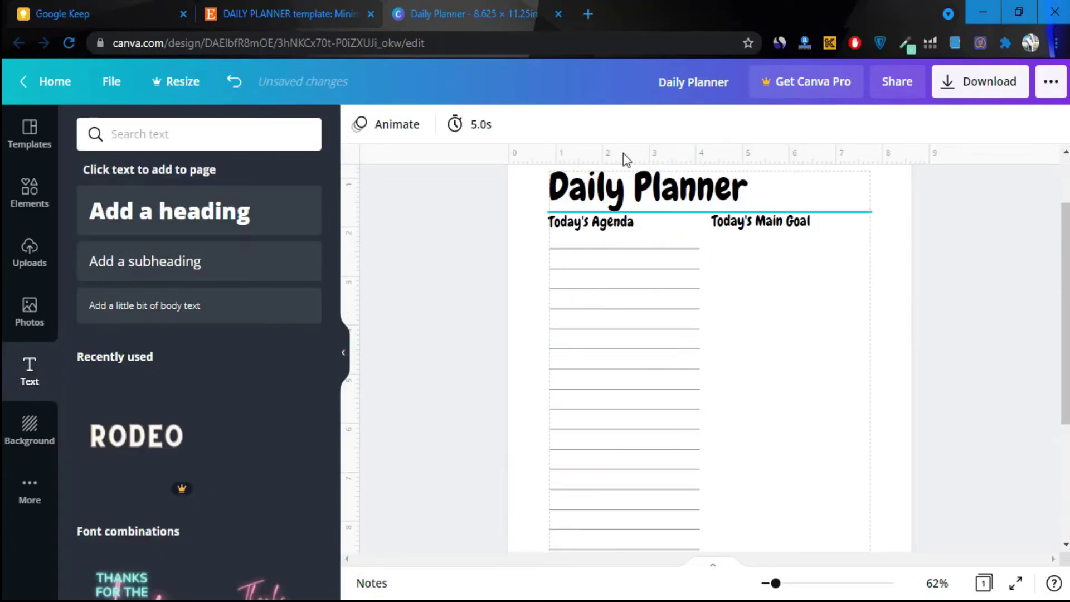
- Copy and shorten the heading rule for Today's Main Goal, rotating one copy upright as the left edge
click(841, 213)
key(ctrl+d)
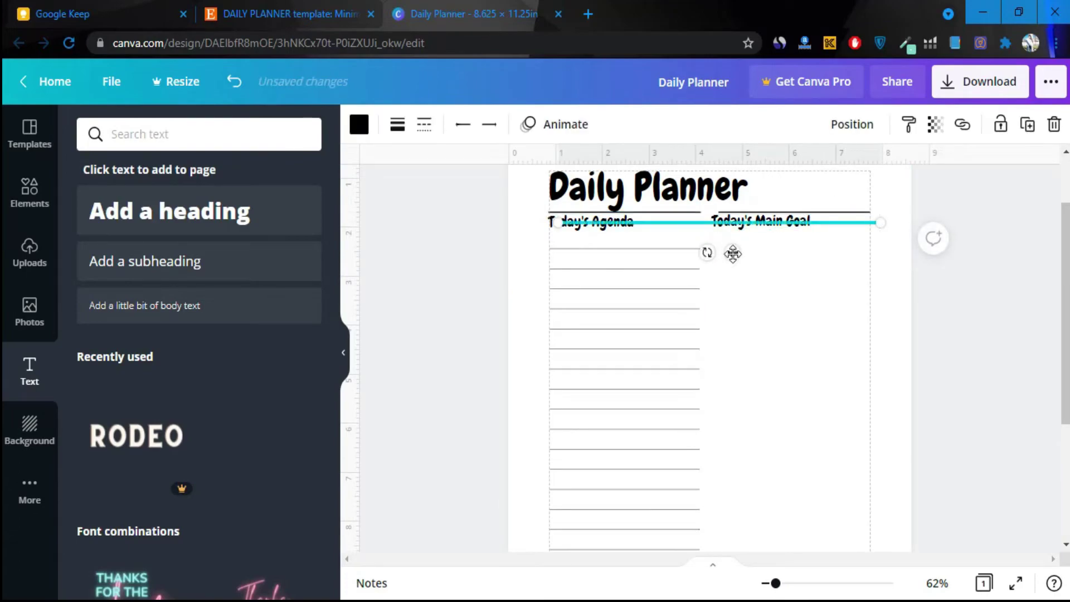
drag(561, 238, 705, 244)
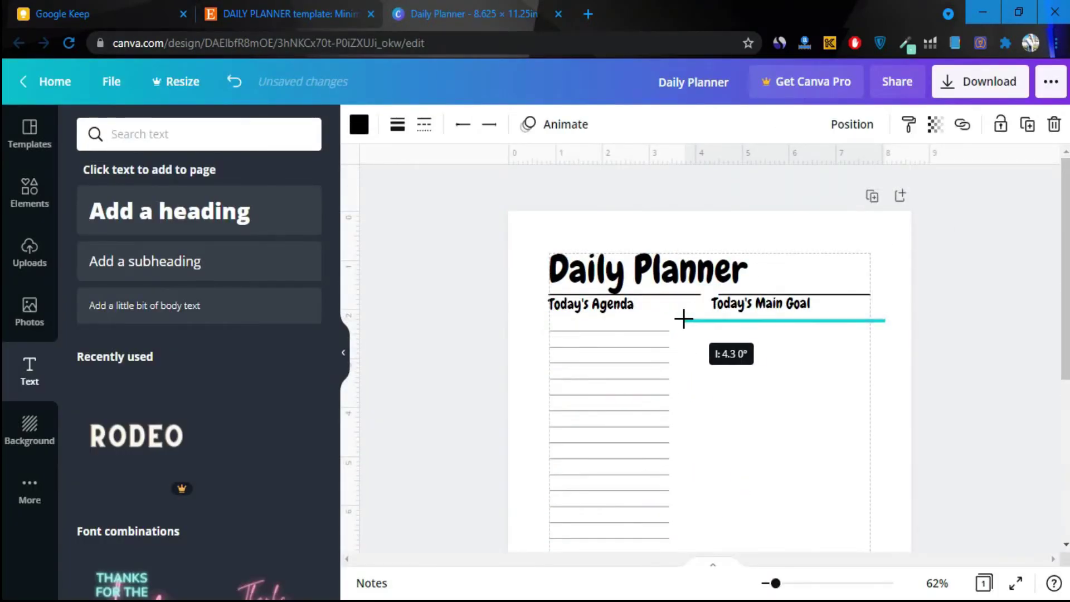
drag(683, 319, 685, 320)
key(ctrl+d)
drag(815, 370, 681, 363)
drag(587, 341, 663, 425)
drag(705, 319, 712, 411)
- Stack duplicated ruled lines down the Main Goal box and left-align them
drag(614, 332, 905, 339)
key(ctrl+d)
key(ctrl+d)
key(ctrl+d)
key(ctrl+d)
key(ctrl+d)
key(ctrl+d)
key(ctrl+d)
key(ctrl+d)
key(ctrl+d)
key(ctrl+d)
key(ctrl+d)
drag(832, 450, 730, 523)
drag(756, 466, 827, 337)
click(853, 124)
click(744, 275)
key(ctrl+shift+Tab)
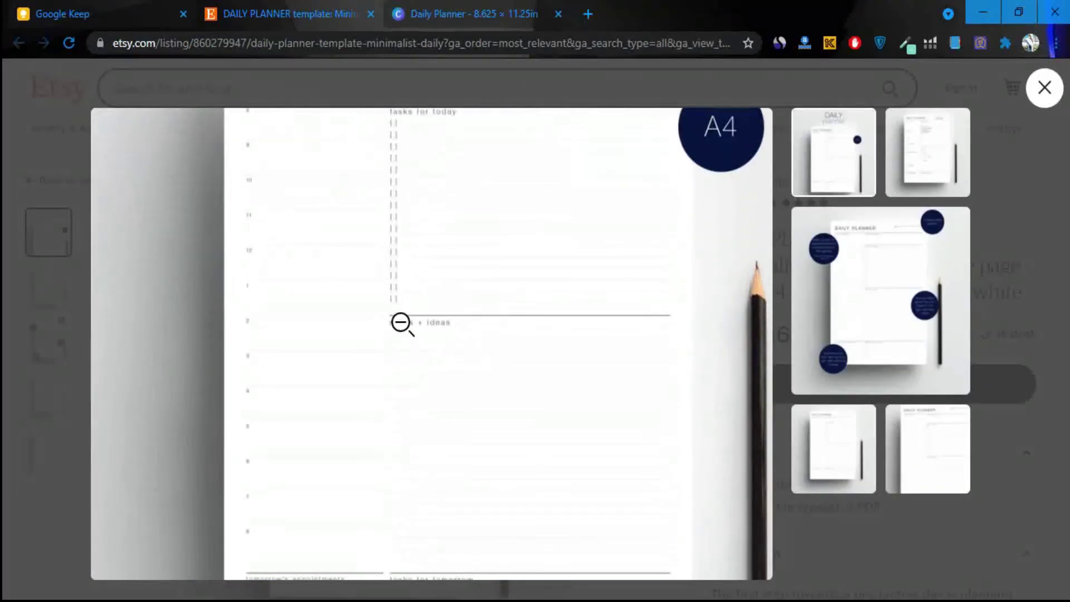
click(401, 316)
key(ctrl+Tab)
- Search the Elements library for 'square' graphics, fixing the misspelled query
click(30, 192)
text(suare)
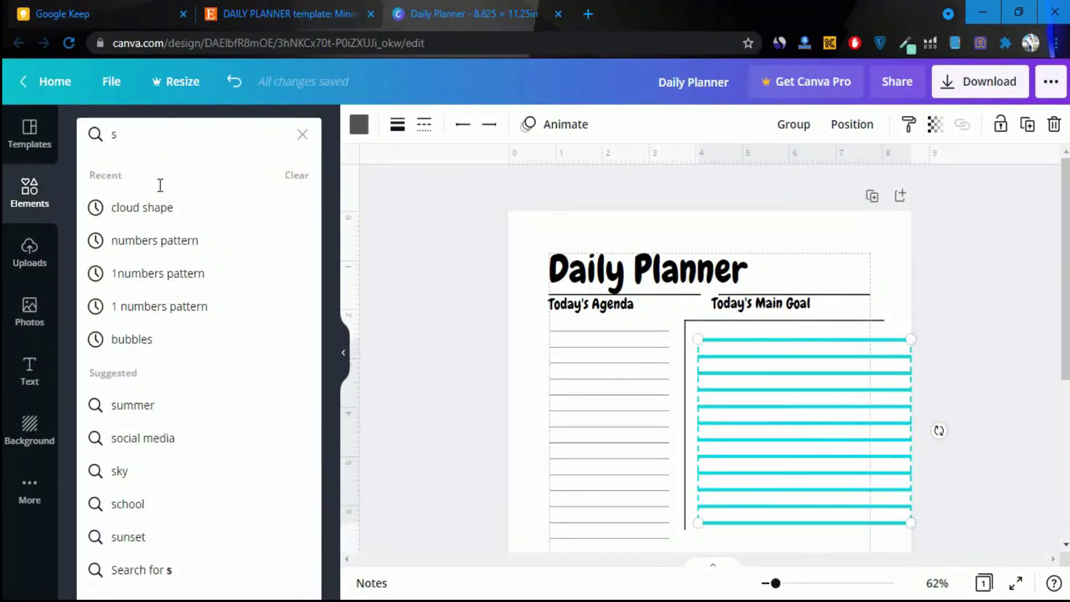
key(Return)
click(189, 172)
click(167, 137)
key(ctrl+a)
text(square)
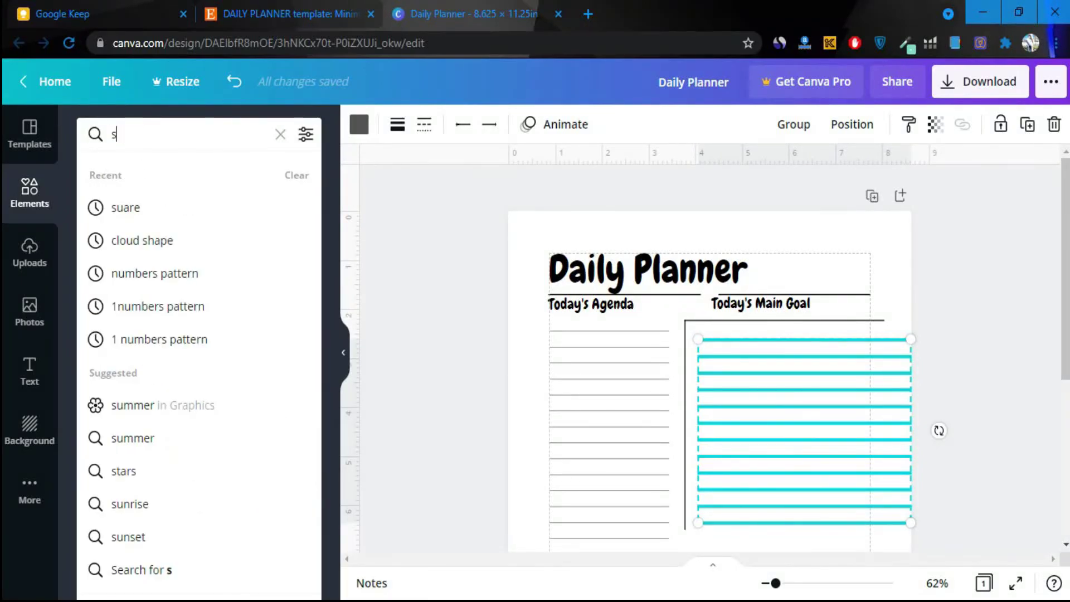
key(Return)
- Add a small rounded square at the top of the Main Goal box and colour it black
drag(141, 332, 697, 466)
drag(598, 370, 708, 325)
drag(733, 394, 719, 443)
click(359, 123)
click(135, 210)
- Switch to the Etsy tab to view the enlarged daily planner listing image
click(290, 13)
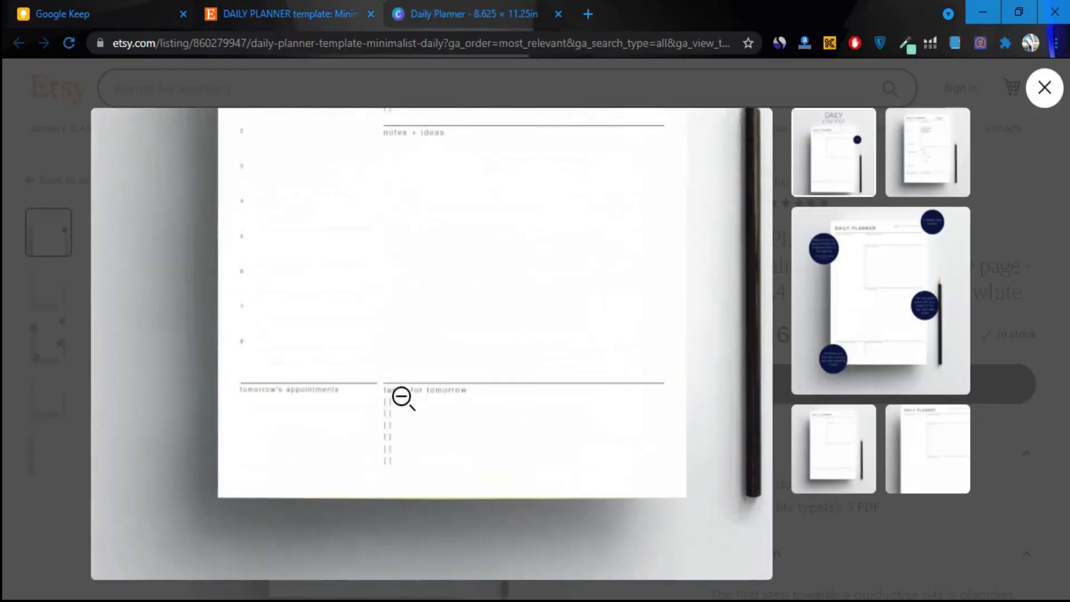